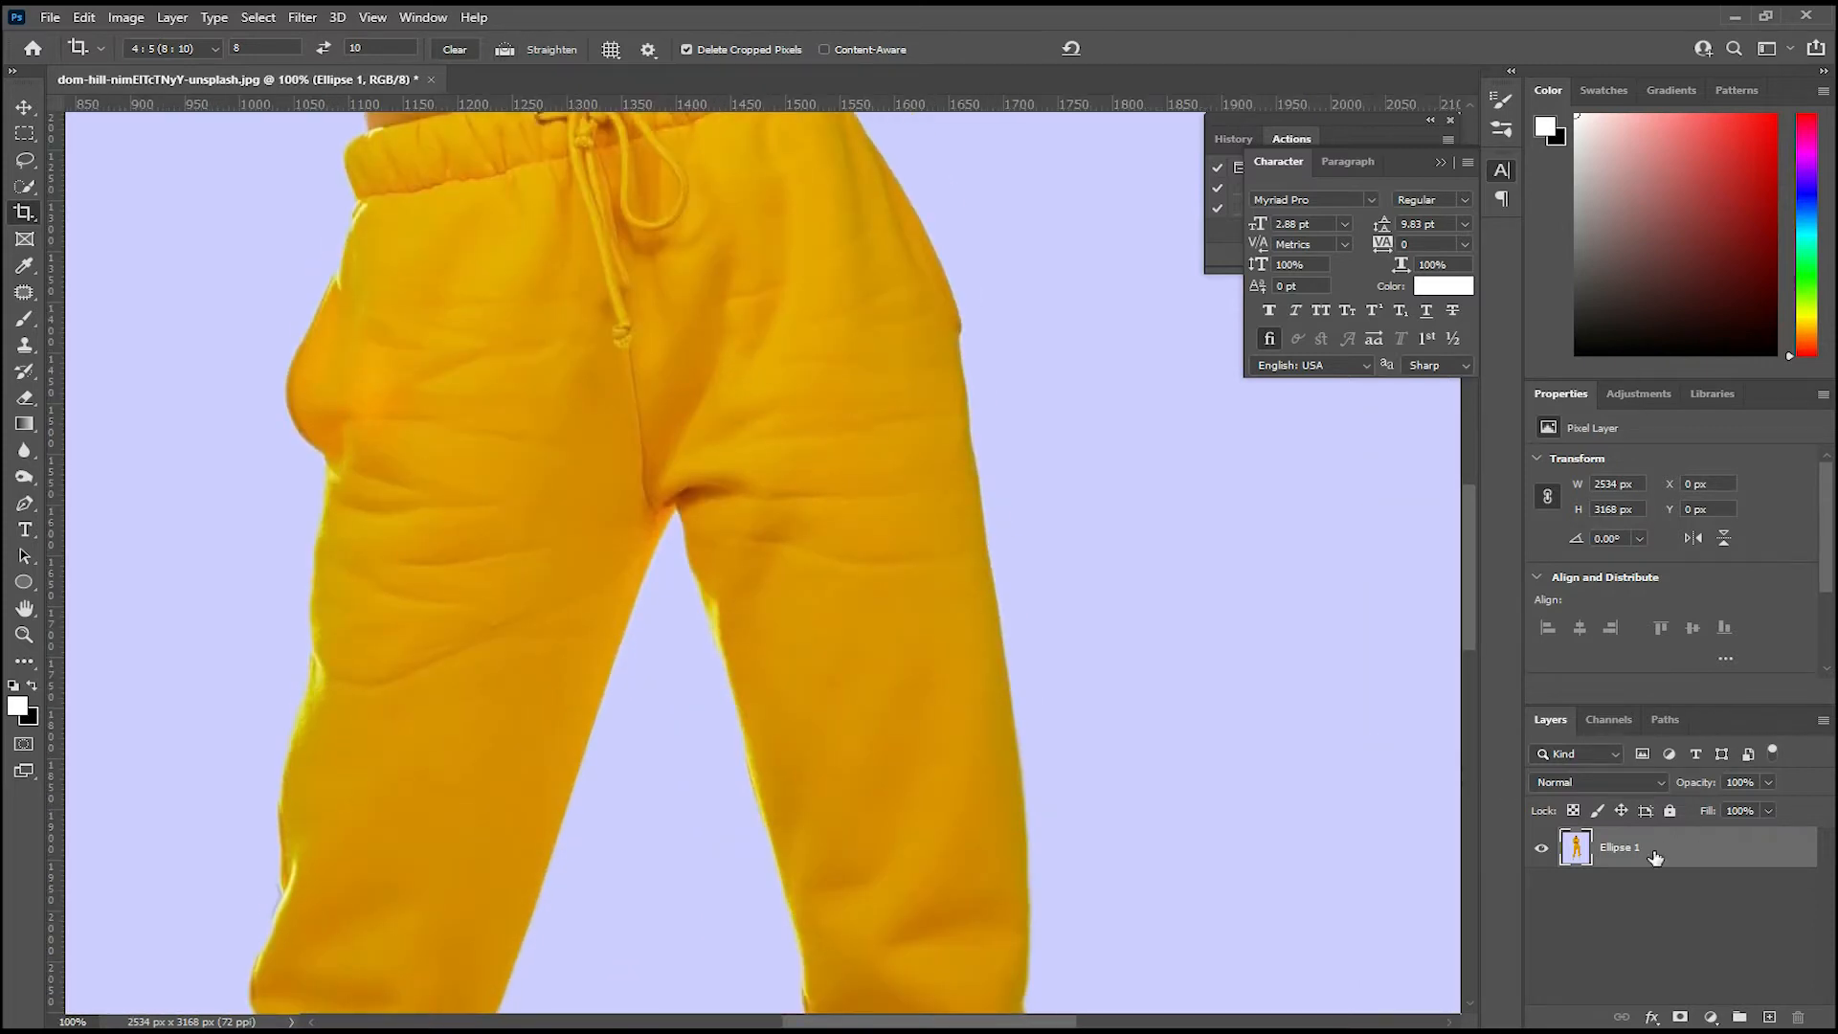
Step: Duplicate the Ellipse 1 layer and quick-select the yellow sweatpants on the copy
key("ctrl")
key("ctrl+j")
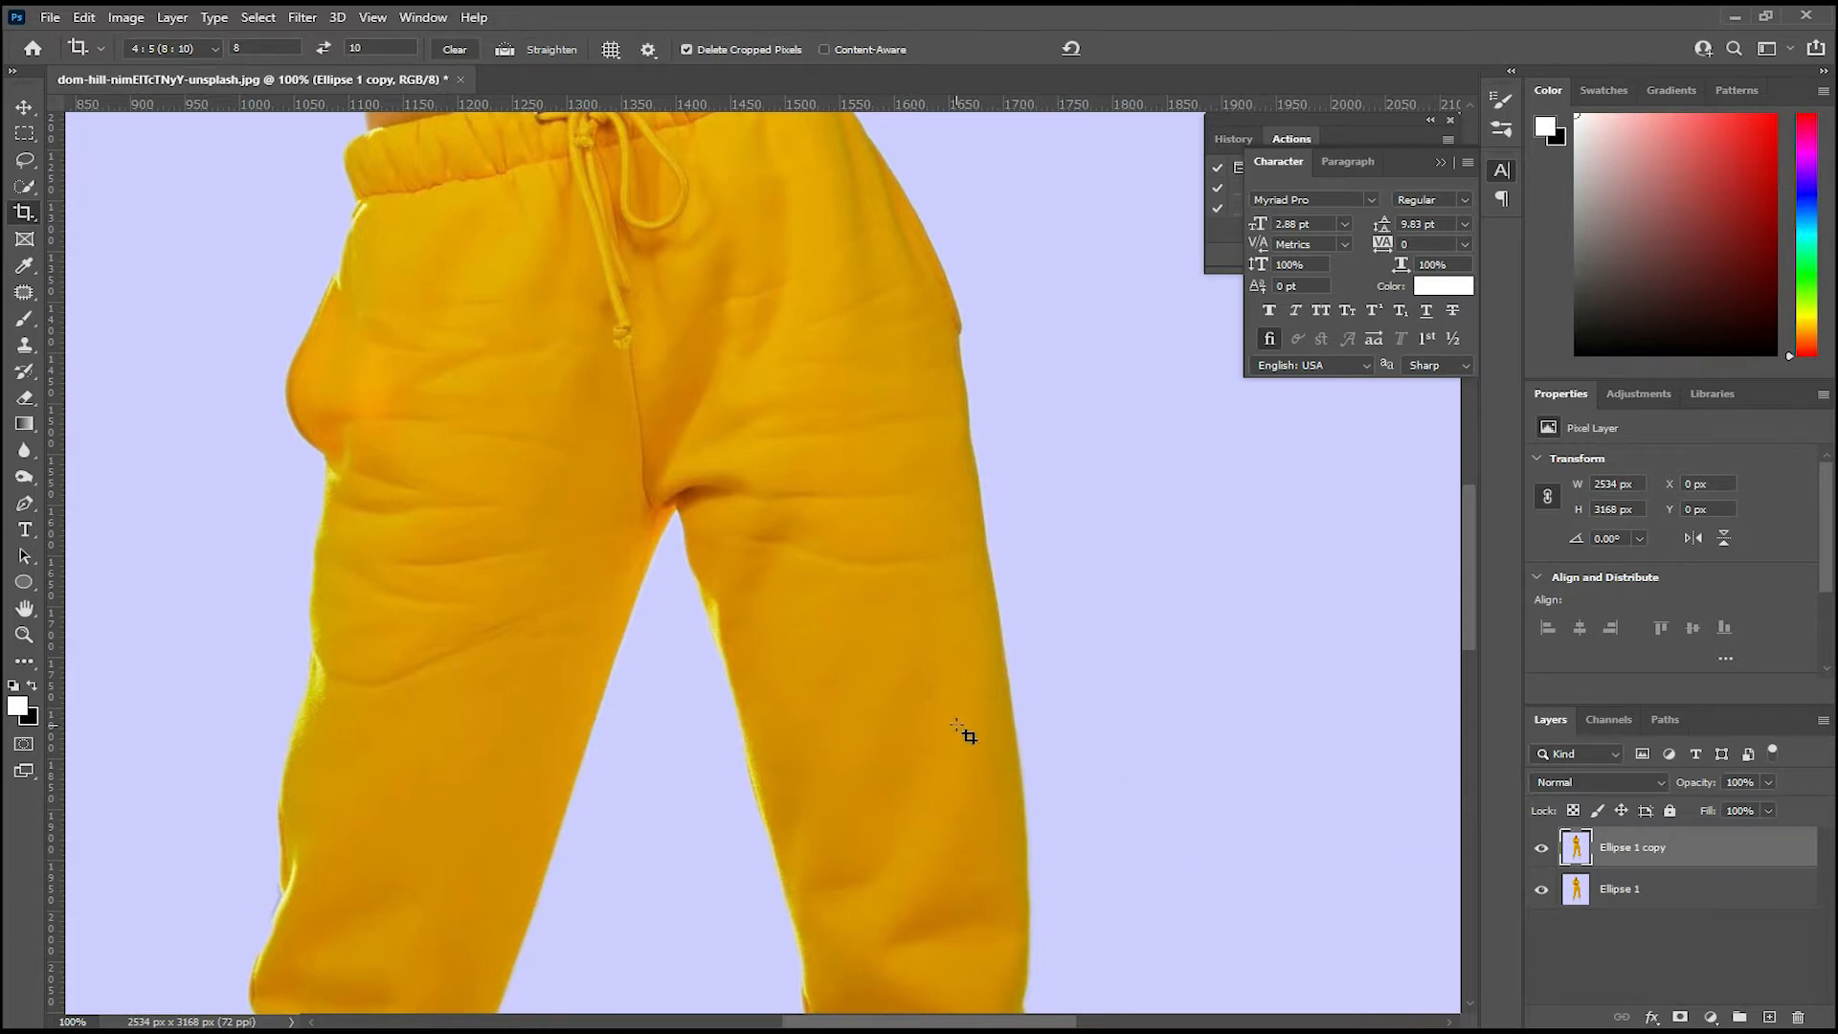
key("ctrl+minus")
key("ctrl+minus")
key("ctrl+minus")
key("ctrl+plus")
key("ctrl+plus")
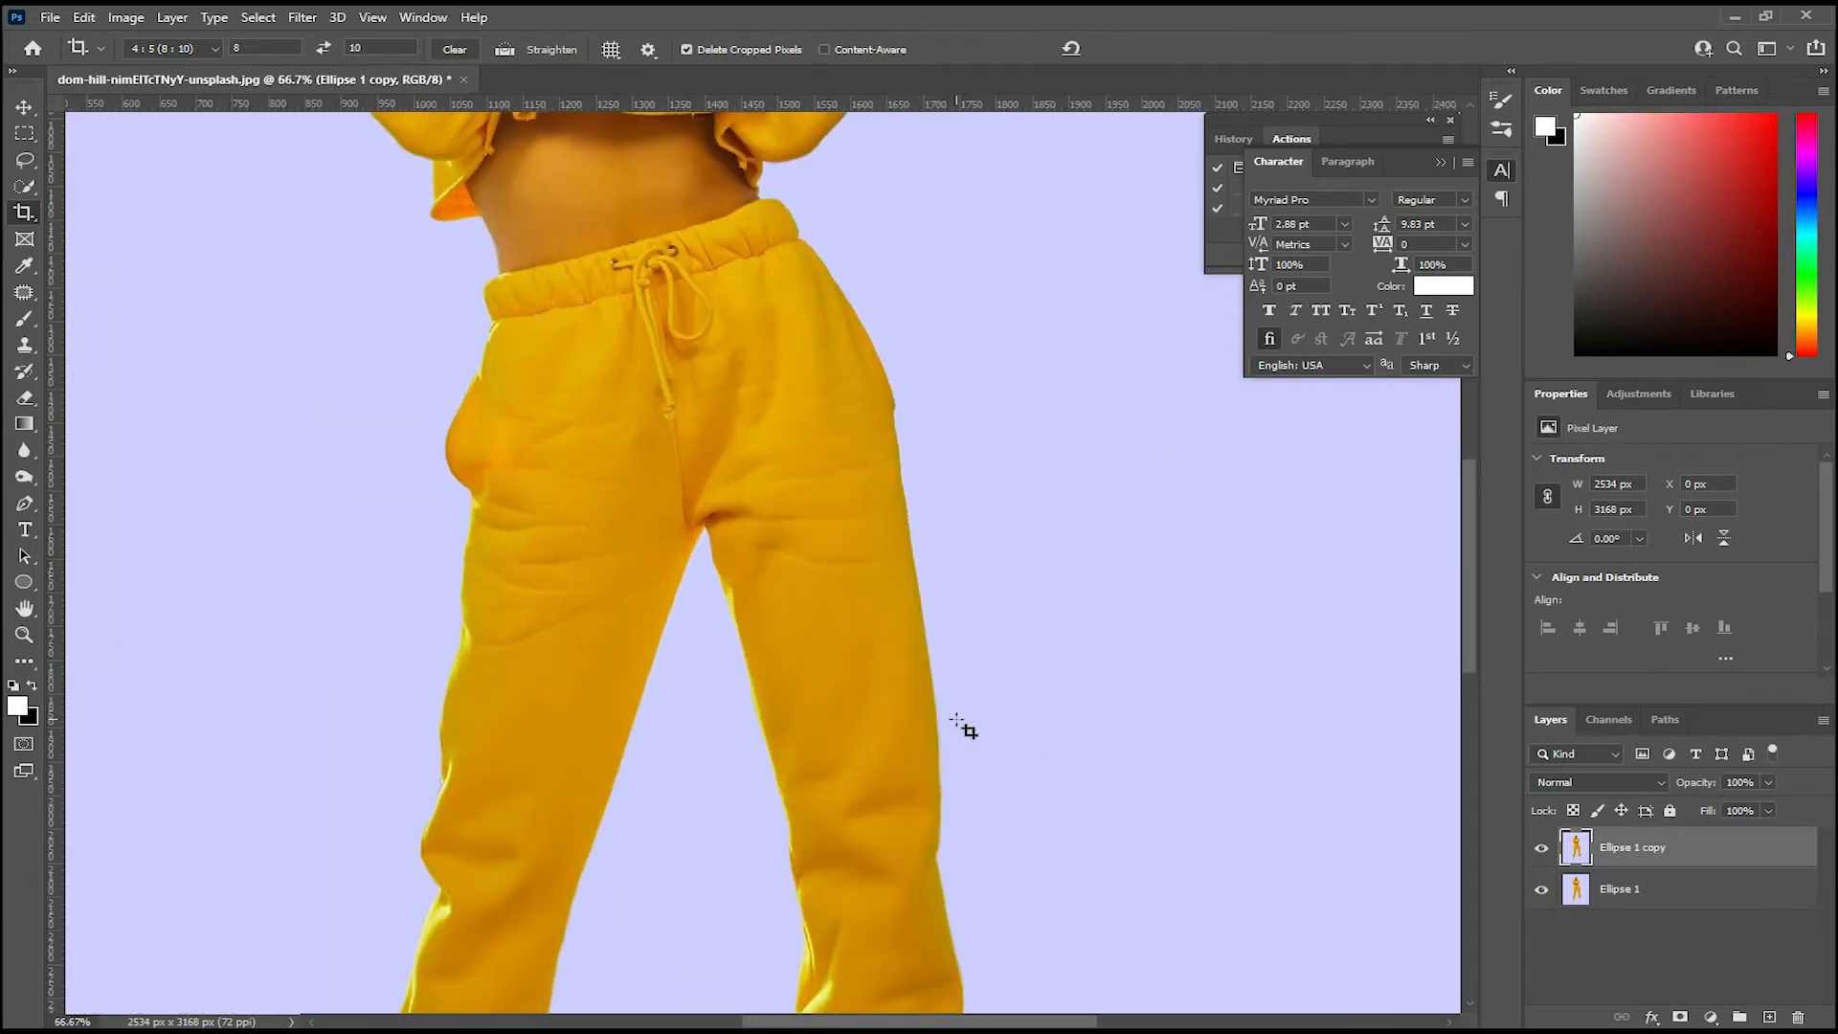
key("ctrl+plus")
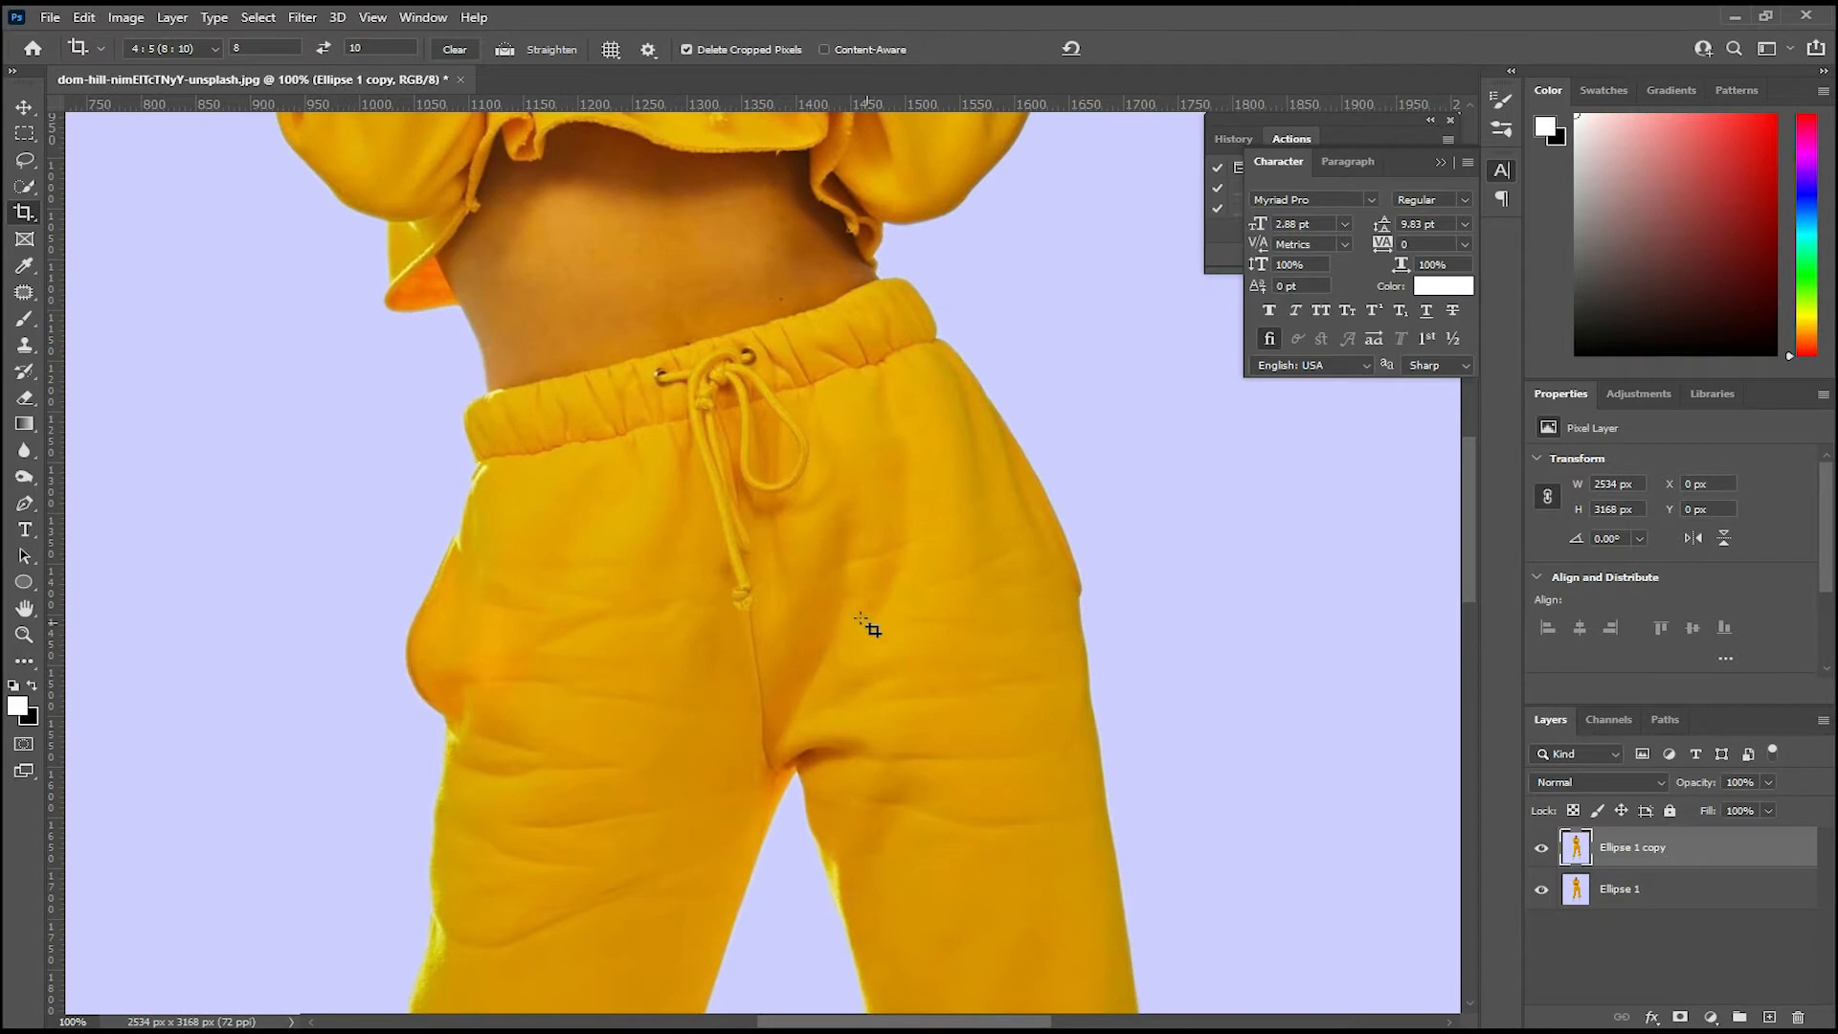
key("w")
mouse_move(809, 348)
left_mouse_down()
mouse_move(853, 508)
mouse_move(892, 498)
left_mouse_up()
key("space")
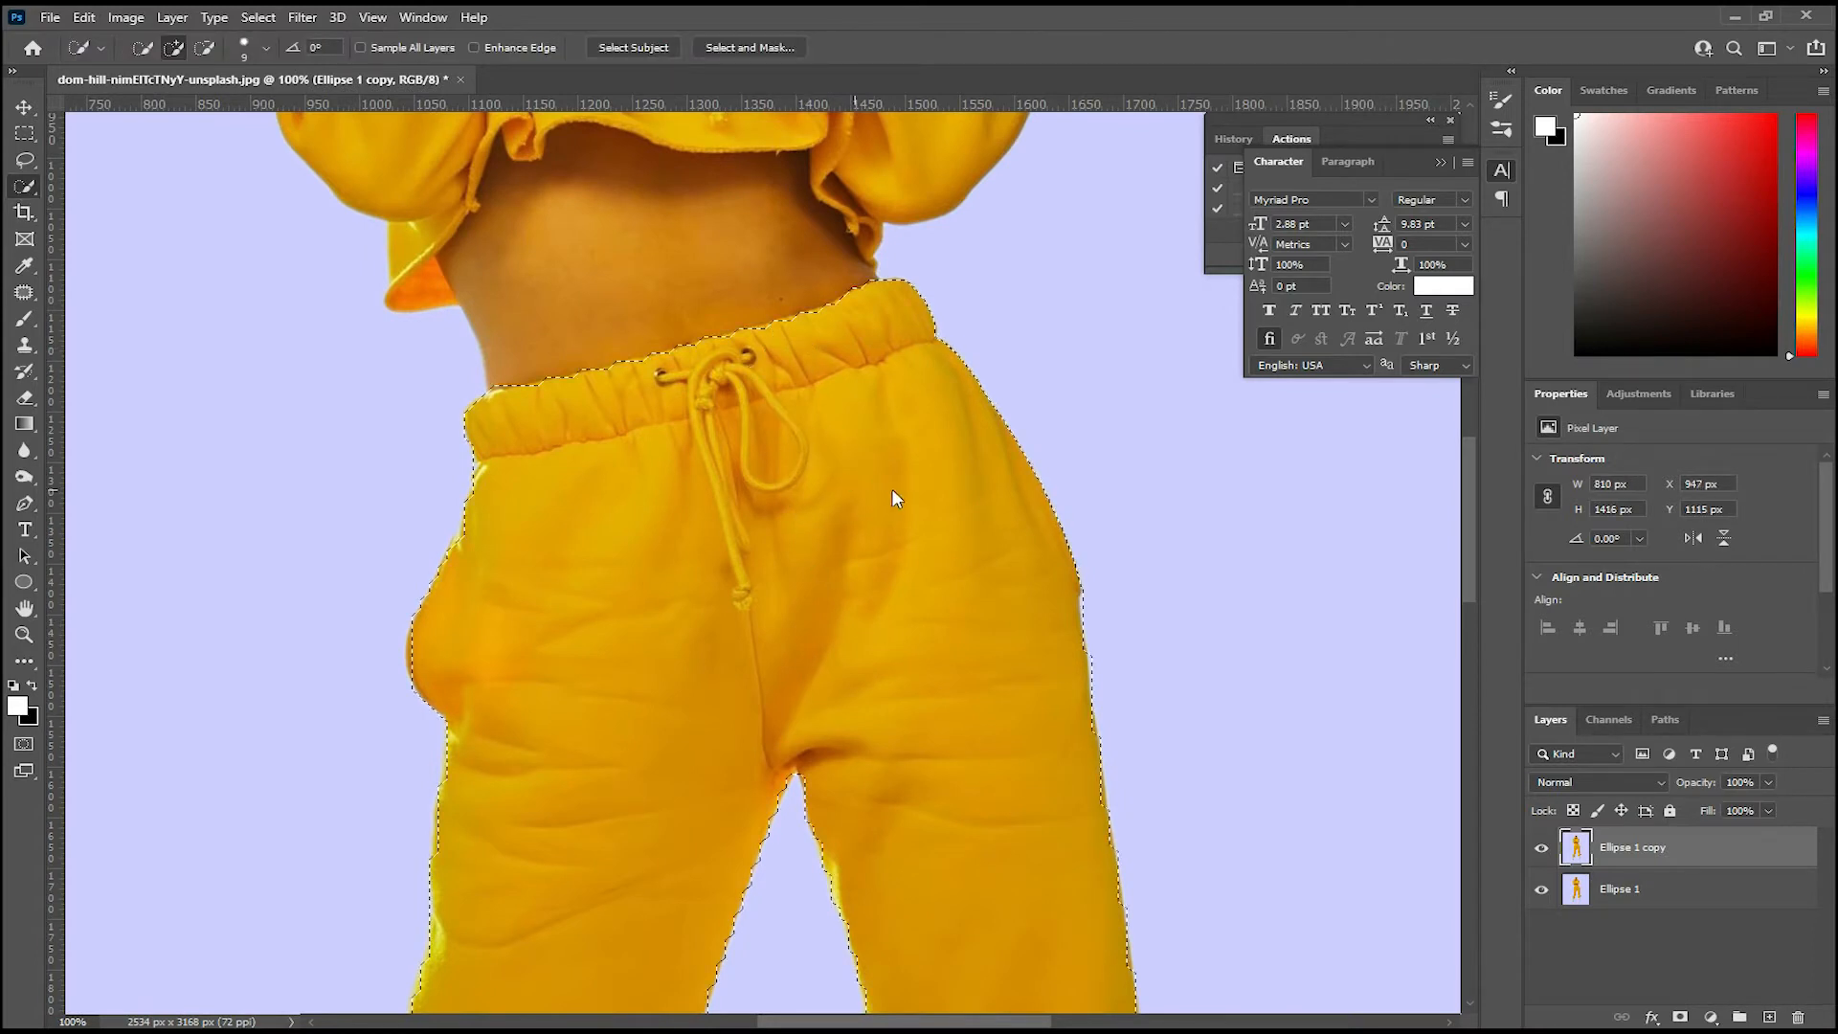
Step: Extend the quick selection from the sweatpants to the whole yellow hoodie, including the sleeves, cuffs and hood
left_click_drag(861, 602, 823, 356)
left_click_drag(820, 540, 801, 316)
left_click_drag(848, 574, 832, 347)
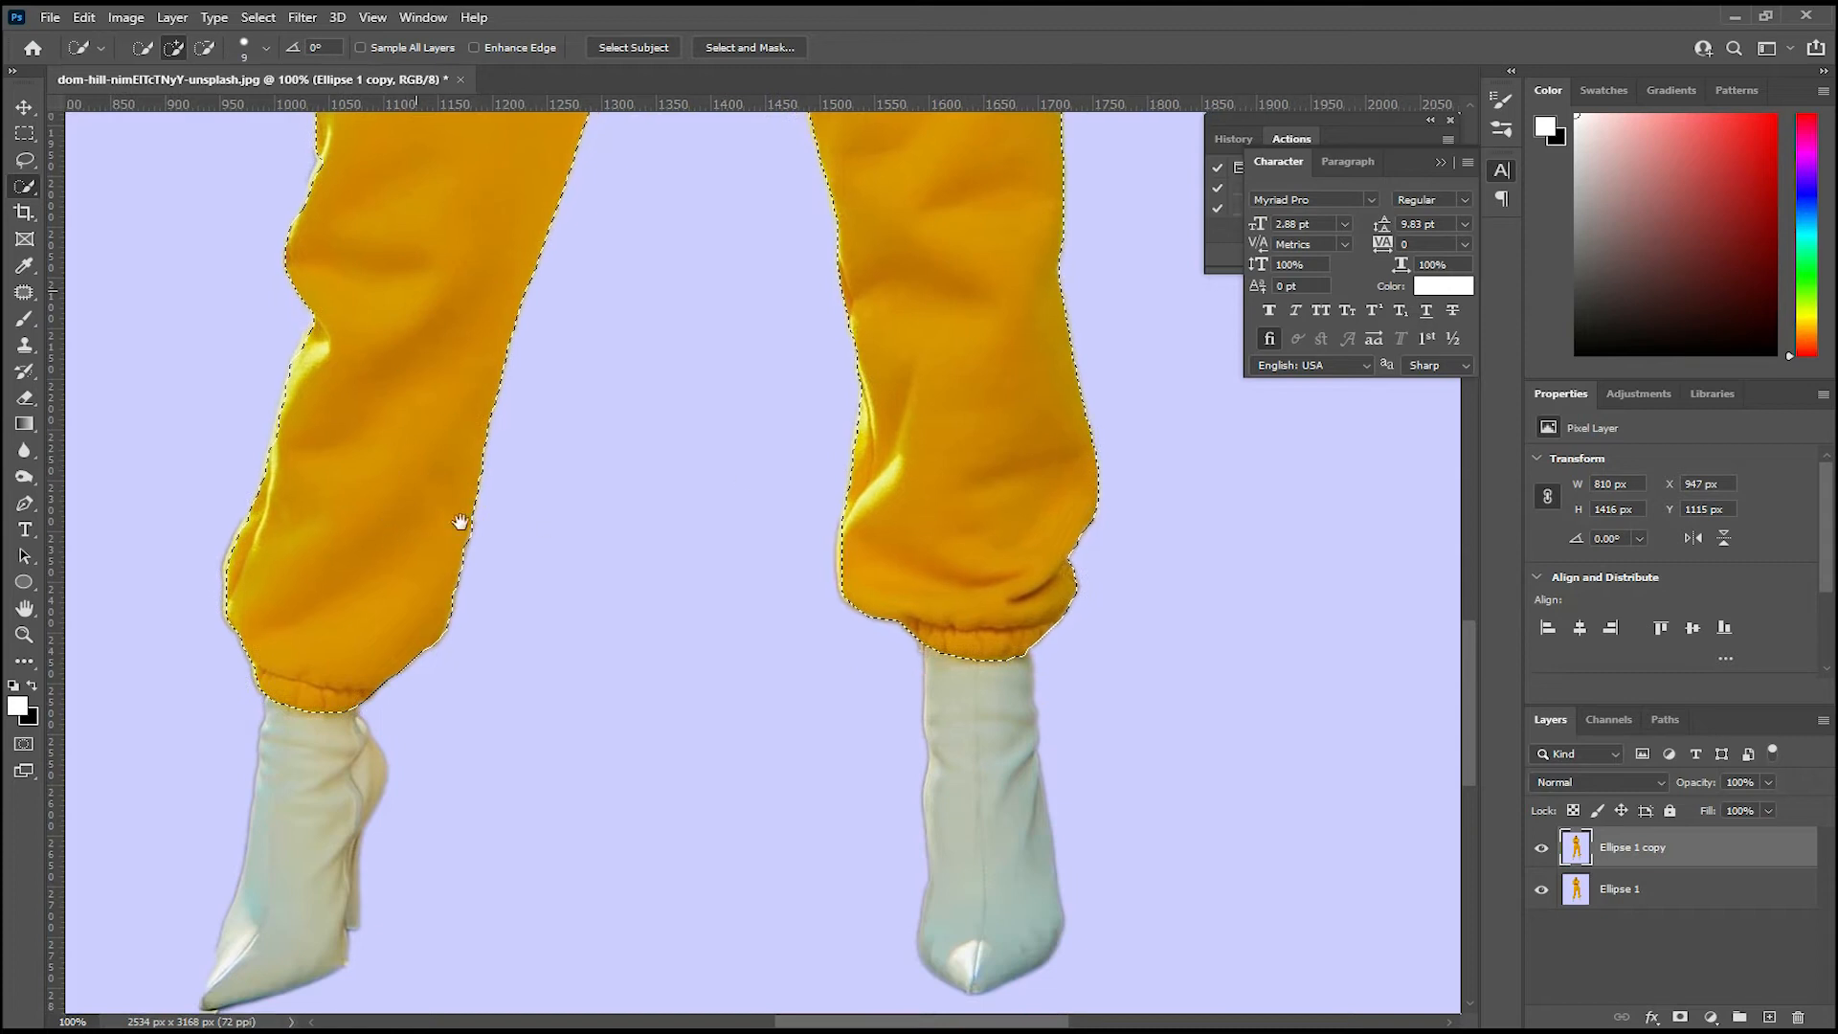
scroll(420, 456, "up", 5)
left_click_drag(373, 479, 370, 513)
left_click_drag(468, 291, 422, 687)
left_click_drag(492, 393, 504, 558)
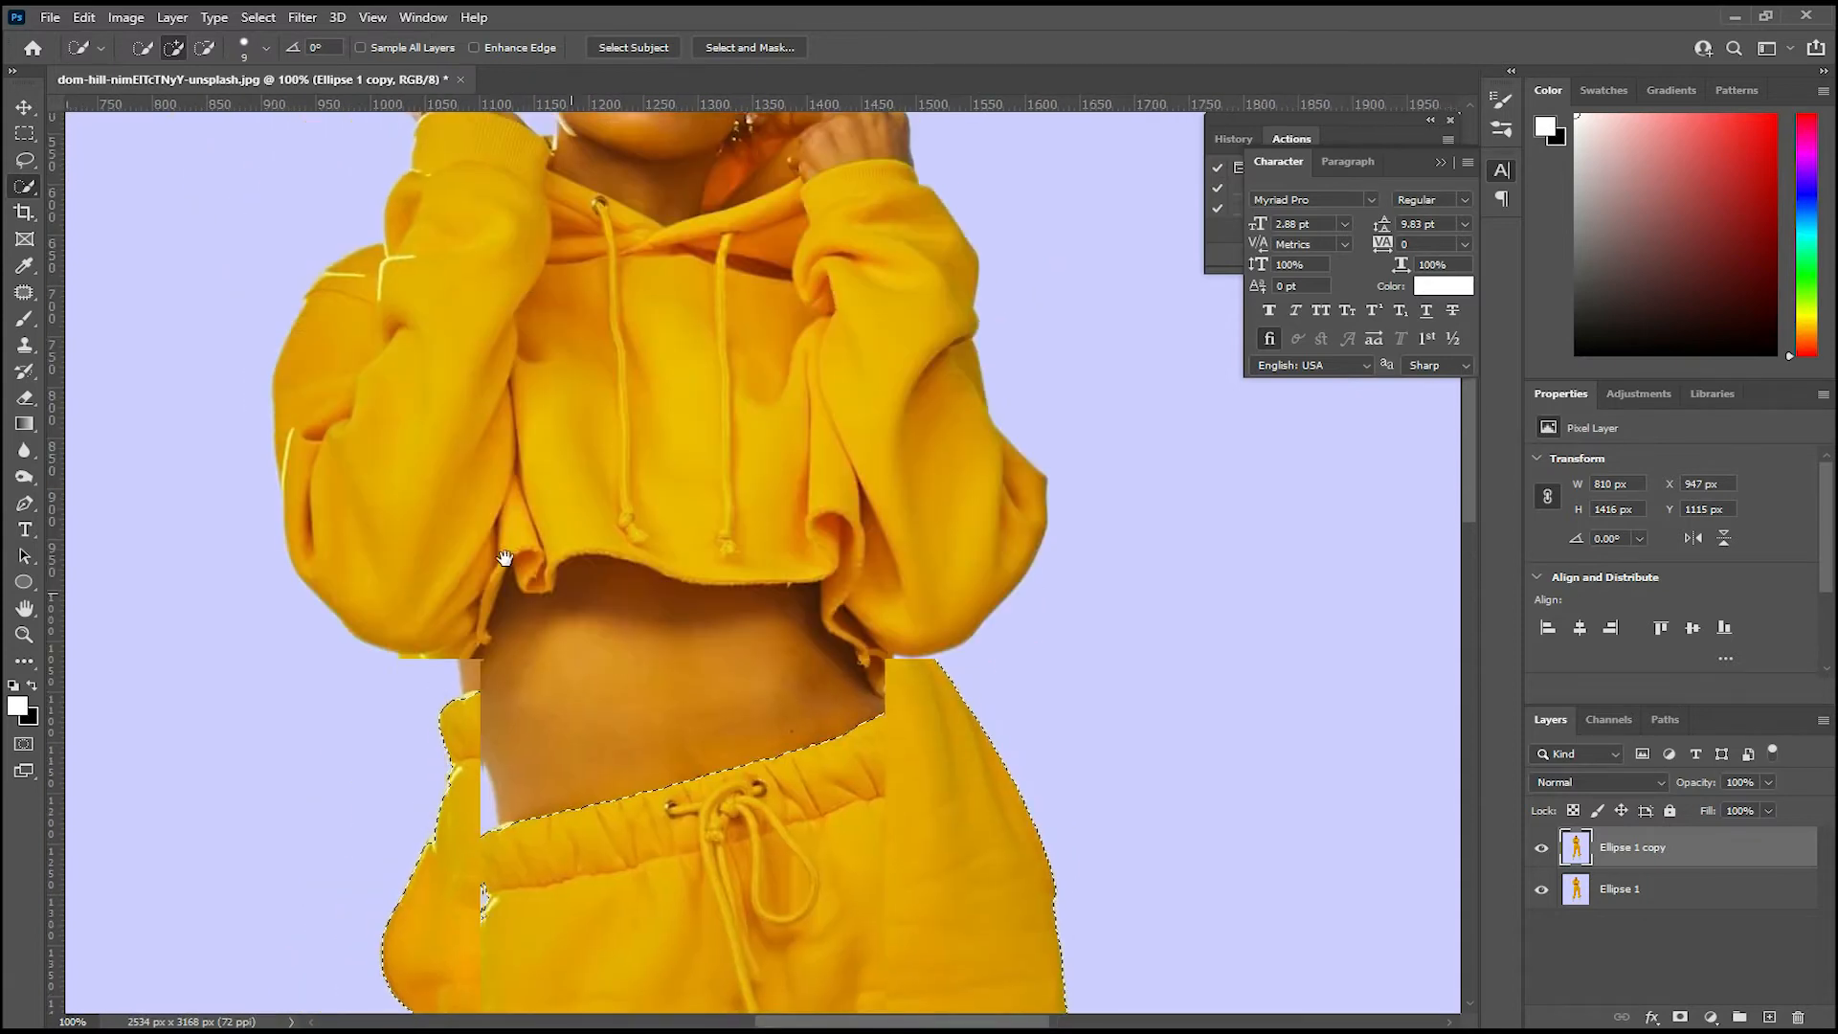
mouse_move(426, 464)
left_mouse_down()
mouse_move(444, 312)
mouse_move(530, 345)
mouse_move(759, 345)
mouse_move(759, 480)
mouse_move(719, 568)
left_mouse_up()
mouse_move(715, 416)
left_mouse_down()
mouse_move(722, 374)
mouse_move(512, 271)
mouse_move(726, 492)
left_mouse_up()
key("ctrl+plus")
mouse_move(500, 375)
left_mouse_down()
mouse_move(542, 438)
mouse_move(489, 342)
left_mouse_up()
mouse_move(621, 447)
left_mouse_down()
mouse_move(725, 472)
mouse_move(748, 368)
mouse_move(822, 353)
mouse_move(920, 266)
mouse_move(905, 230)
mouse_move(929, 255)
mouse_move(922, 196)
left_mouse_up()
left_click_drag(454, 164, 470, 195)
left_click(479, 387, "alt")
left_click(201, 330)
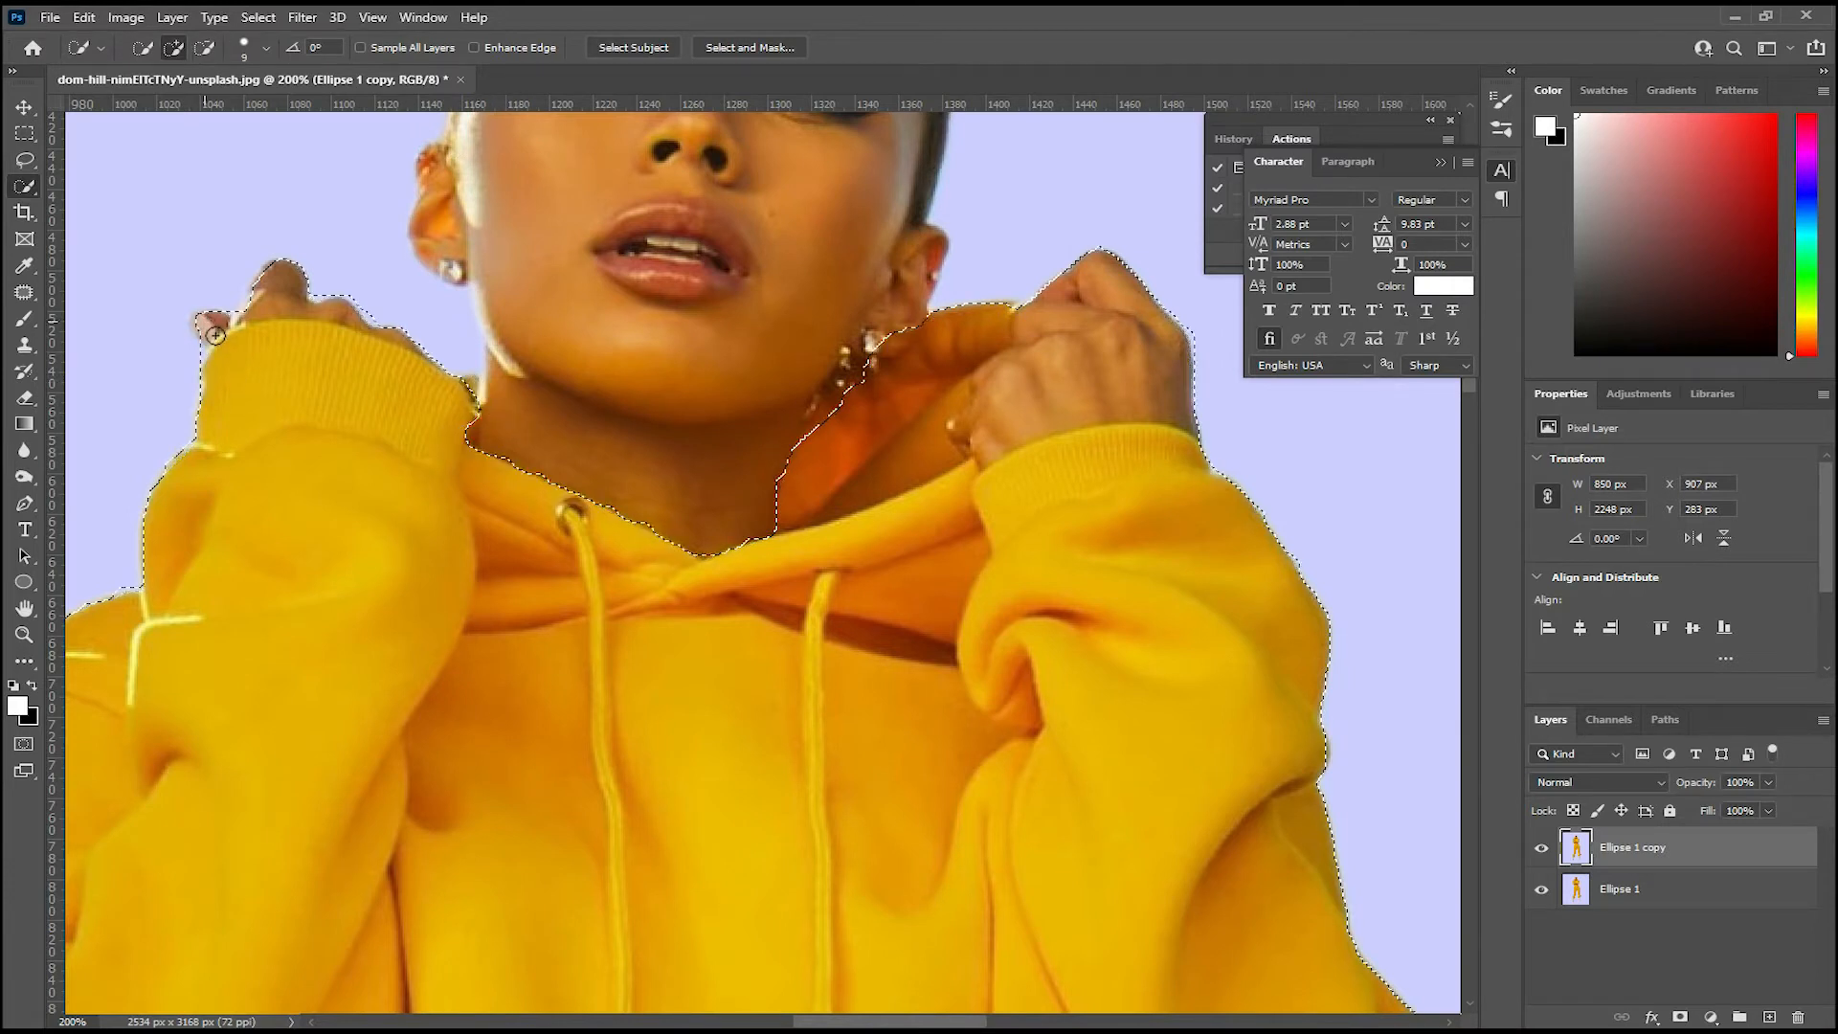
Step: Subtract the raised hand beside the hood from the selection while keeping the inside of the hood selected
left_click_drag(519, 594, 468, 398)
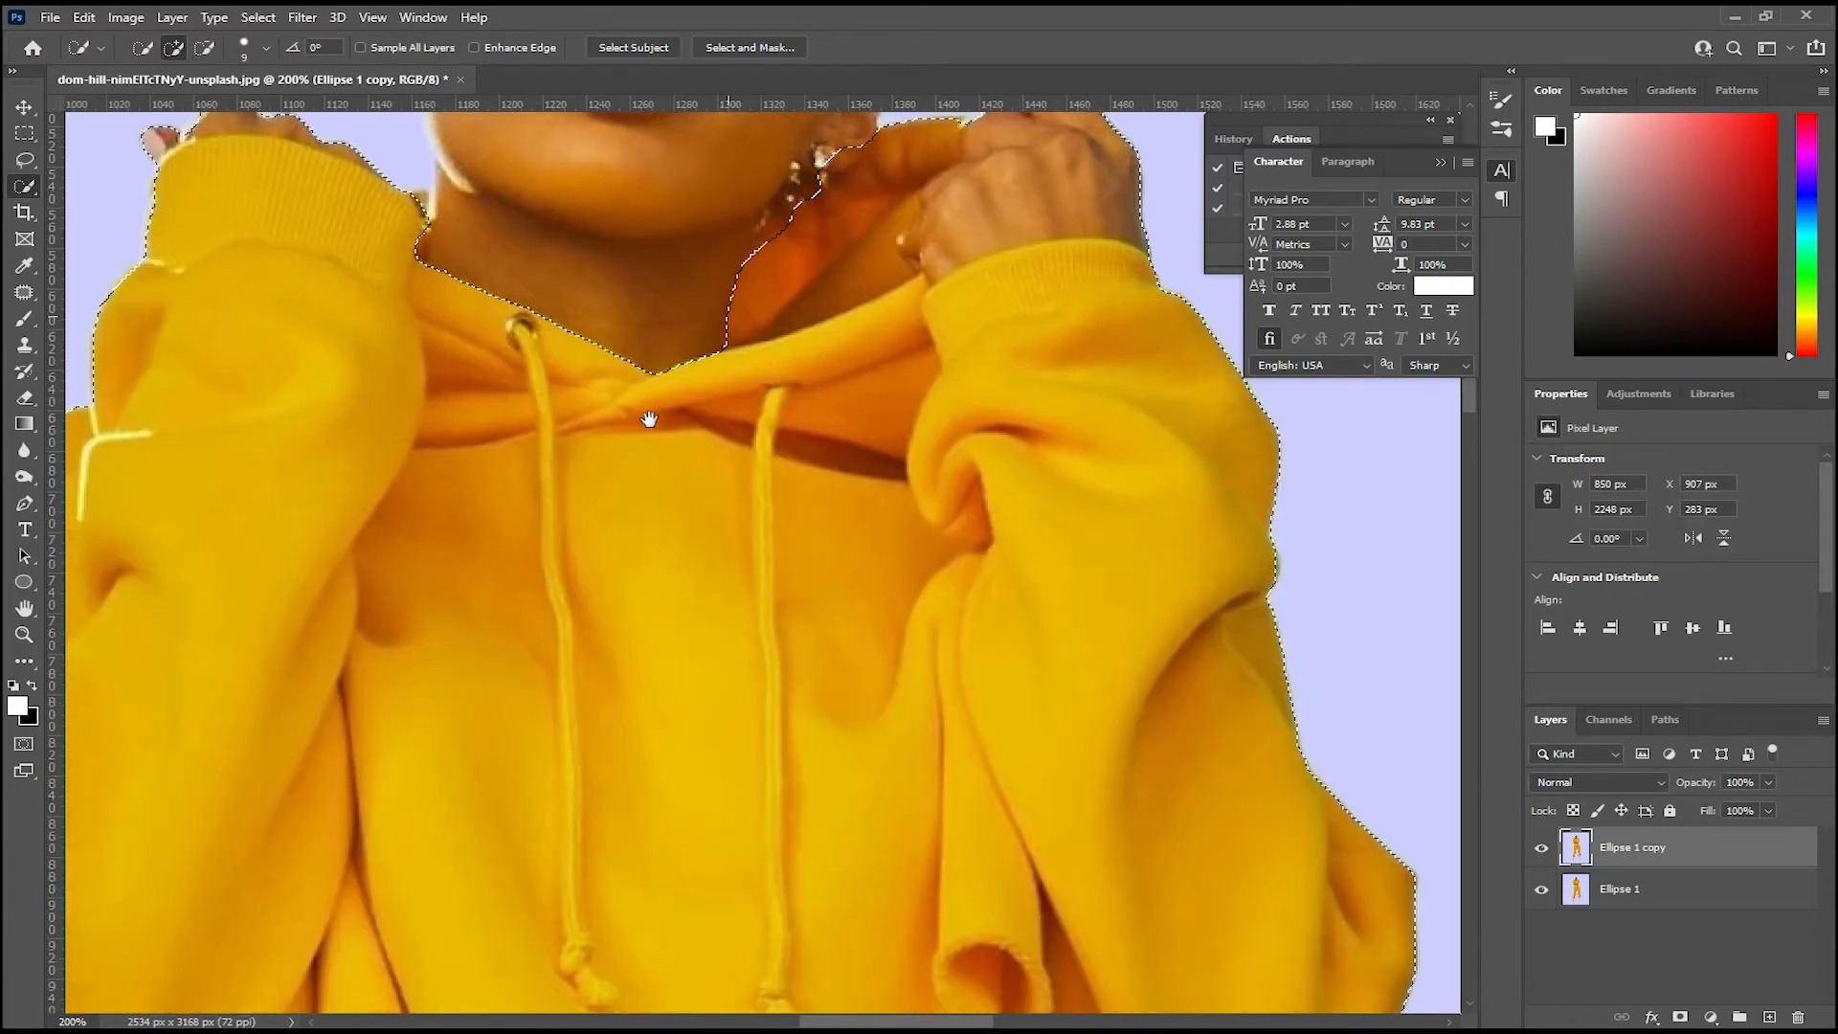
left_click_drag(644, 416, 539, 558)
mouse_move(864, 249)
left_mouse_down()
mouse_move(867, 301)
mouse_move(818, 359)
left_mouse_up()
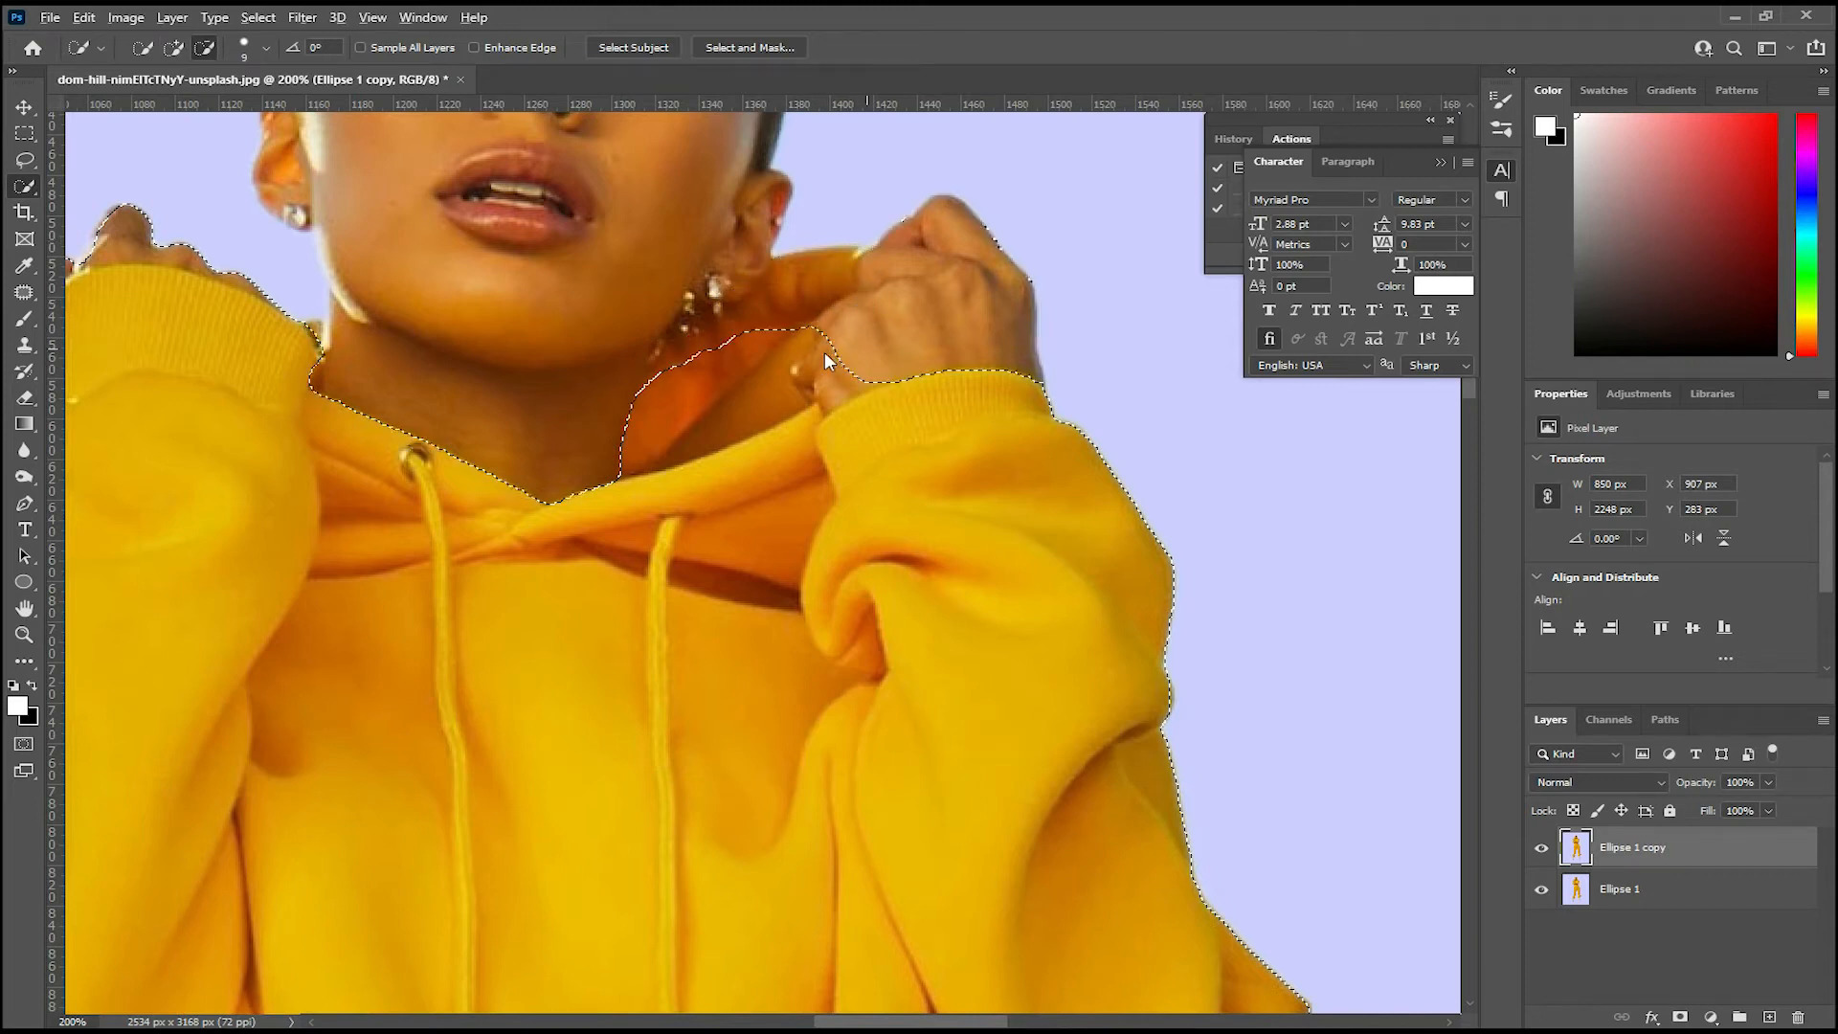
left_click(808, 377, "alt")
left_click_drag(800, 266, 849, 251)
key("alt")
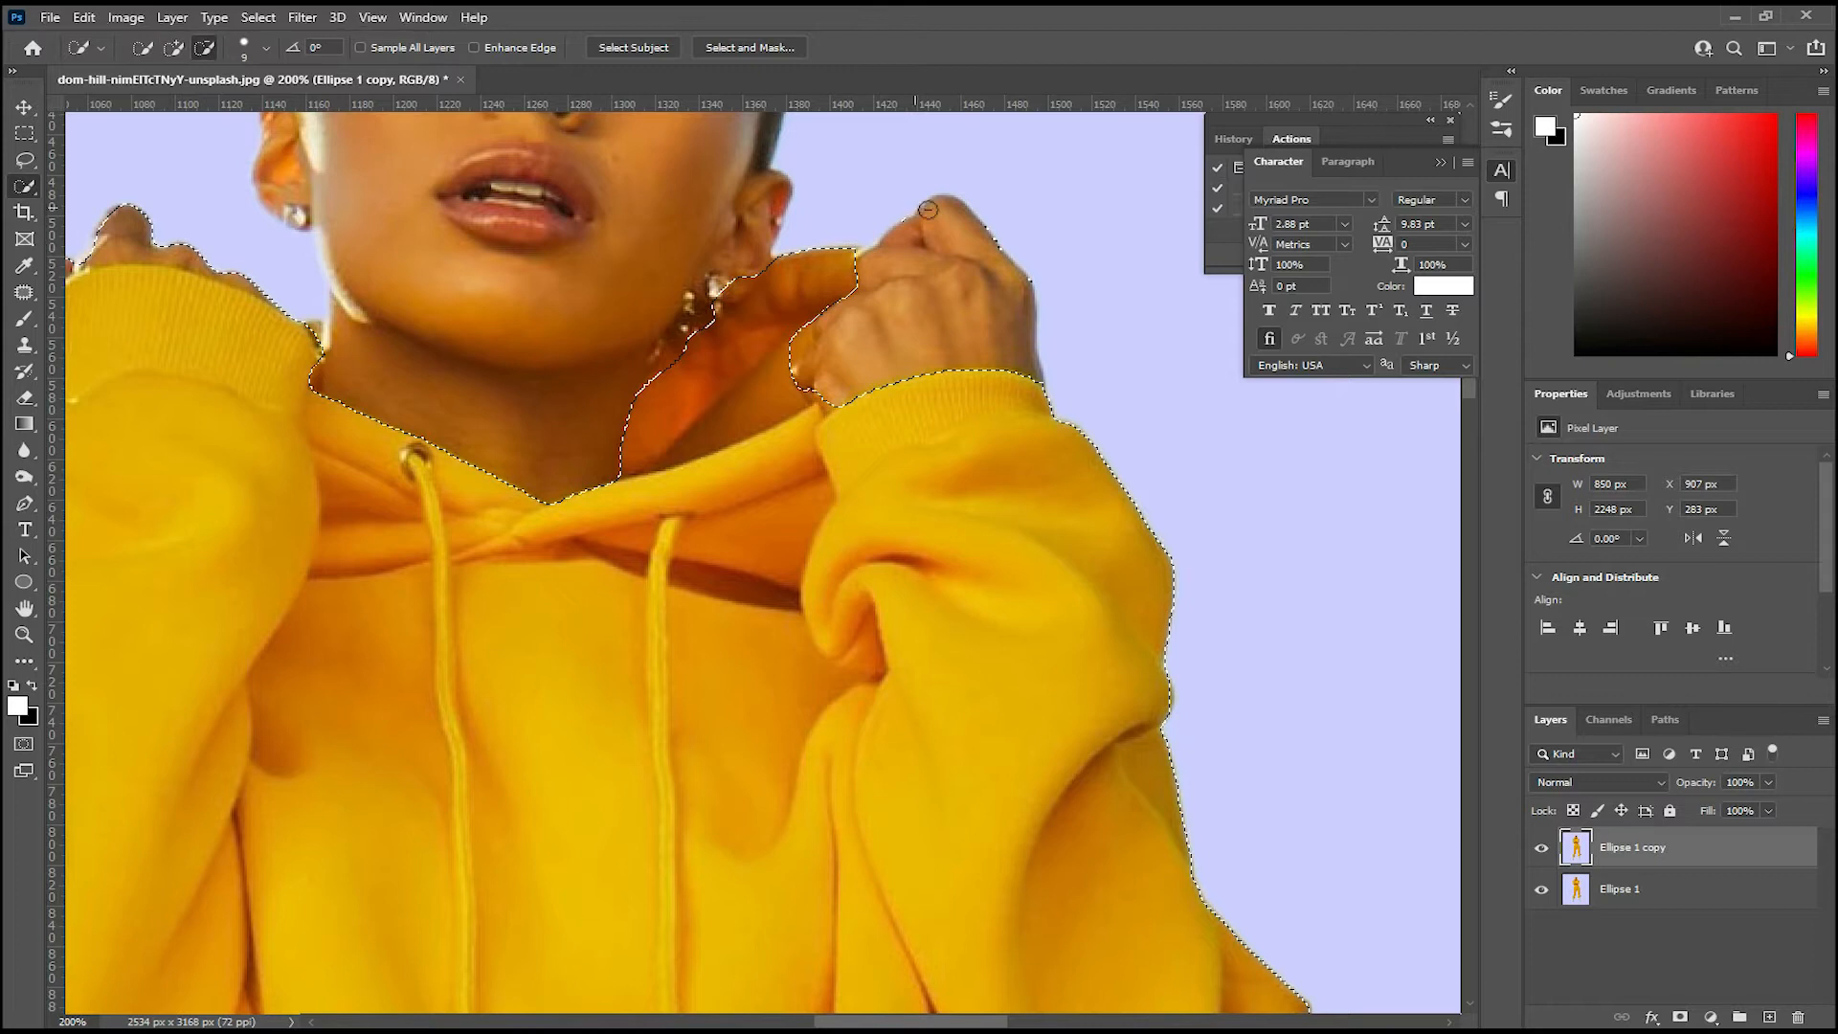
Step: Subtract the bare midriff between the hoodie and the sweatpants from the selection
scroll(963, 284, "down", 3)
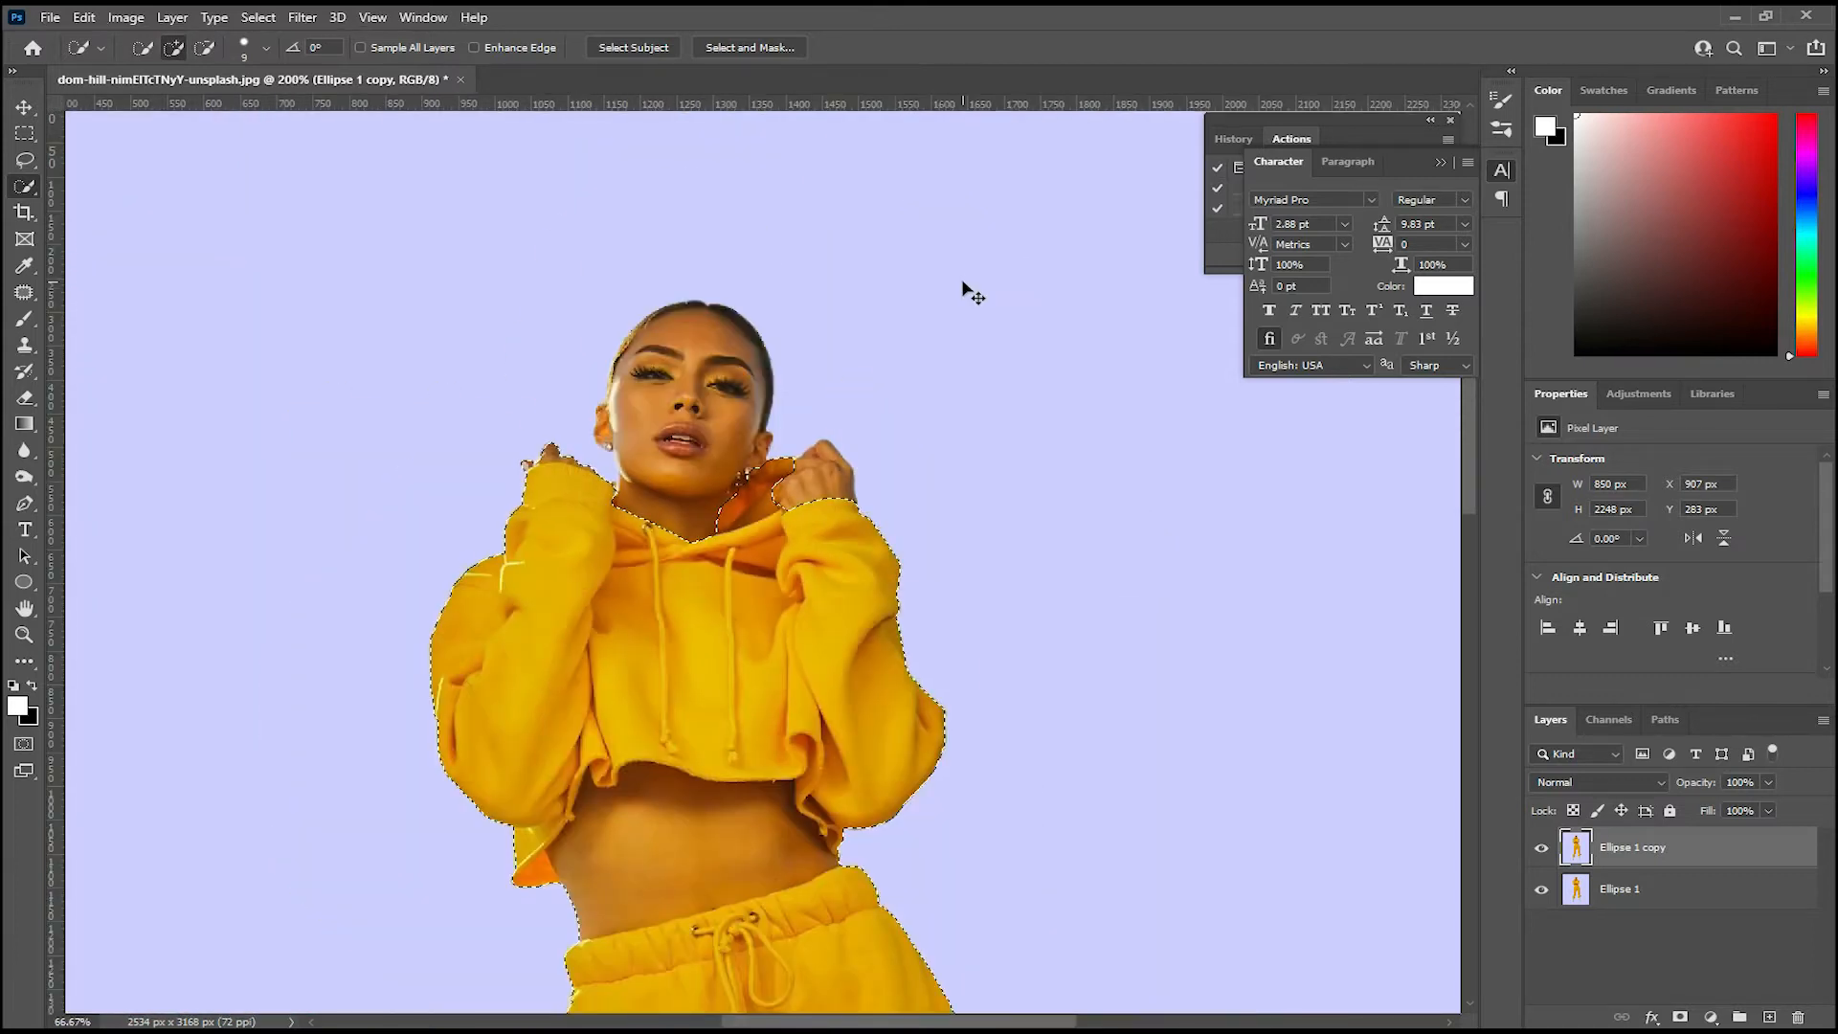
scroll(575, 522, "down", 3)
key("alt")
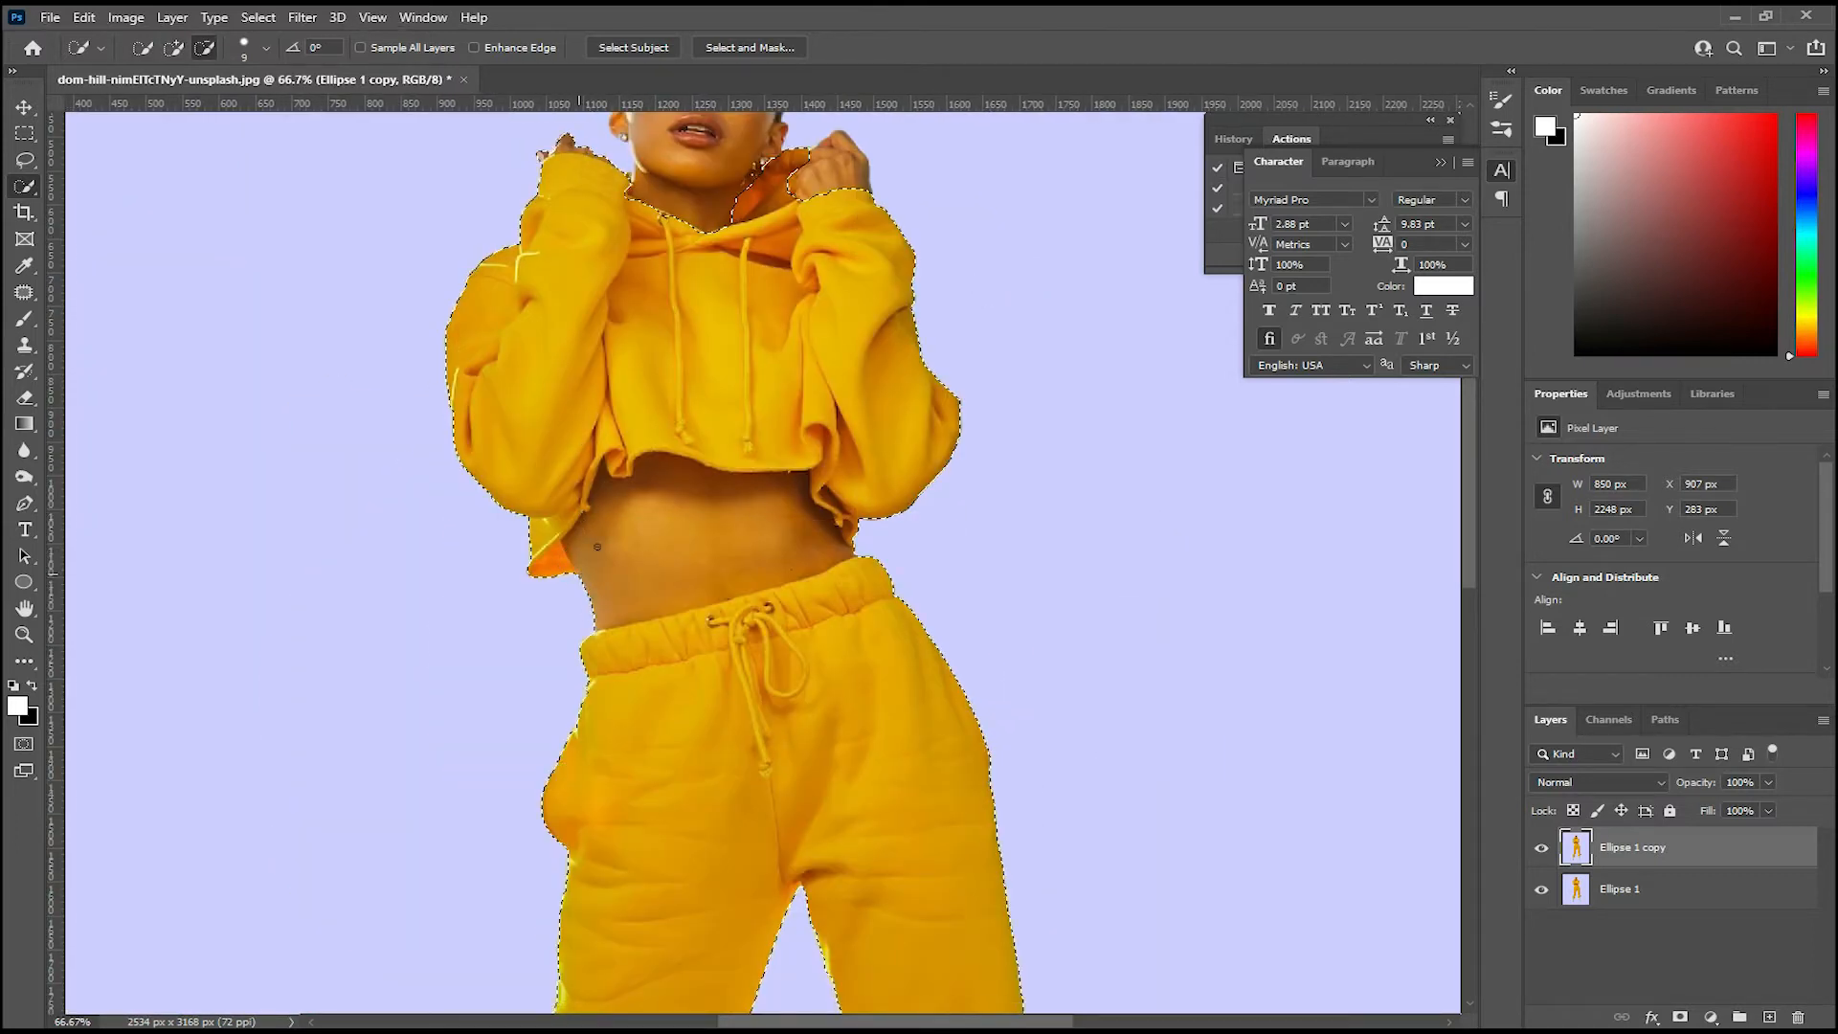
key("ctrl+plus")
key("alt")
left_click(876, 512)
key("ctrl+minus")
key("ctrl+minus")
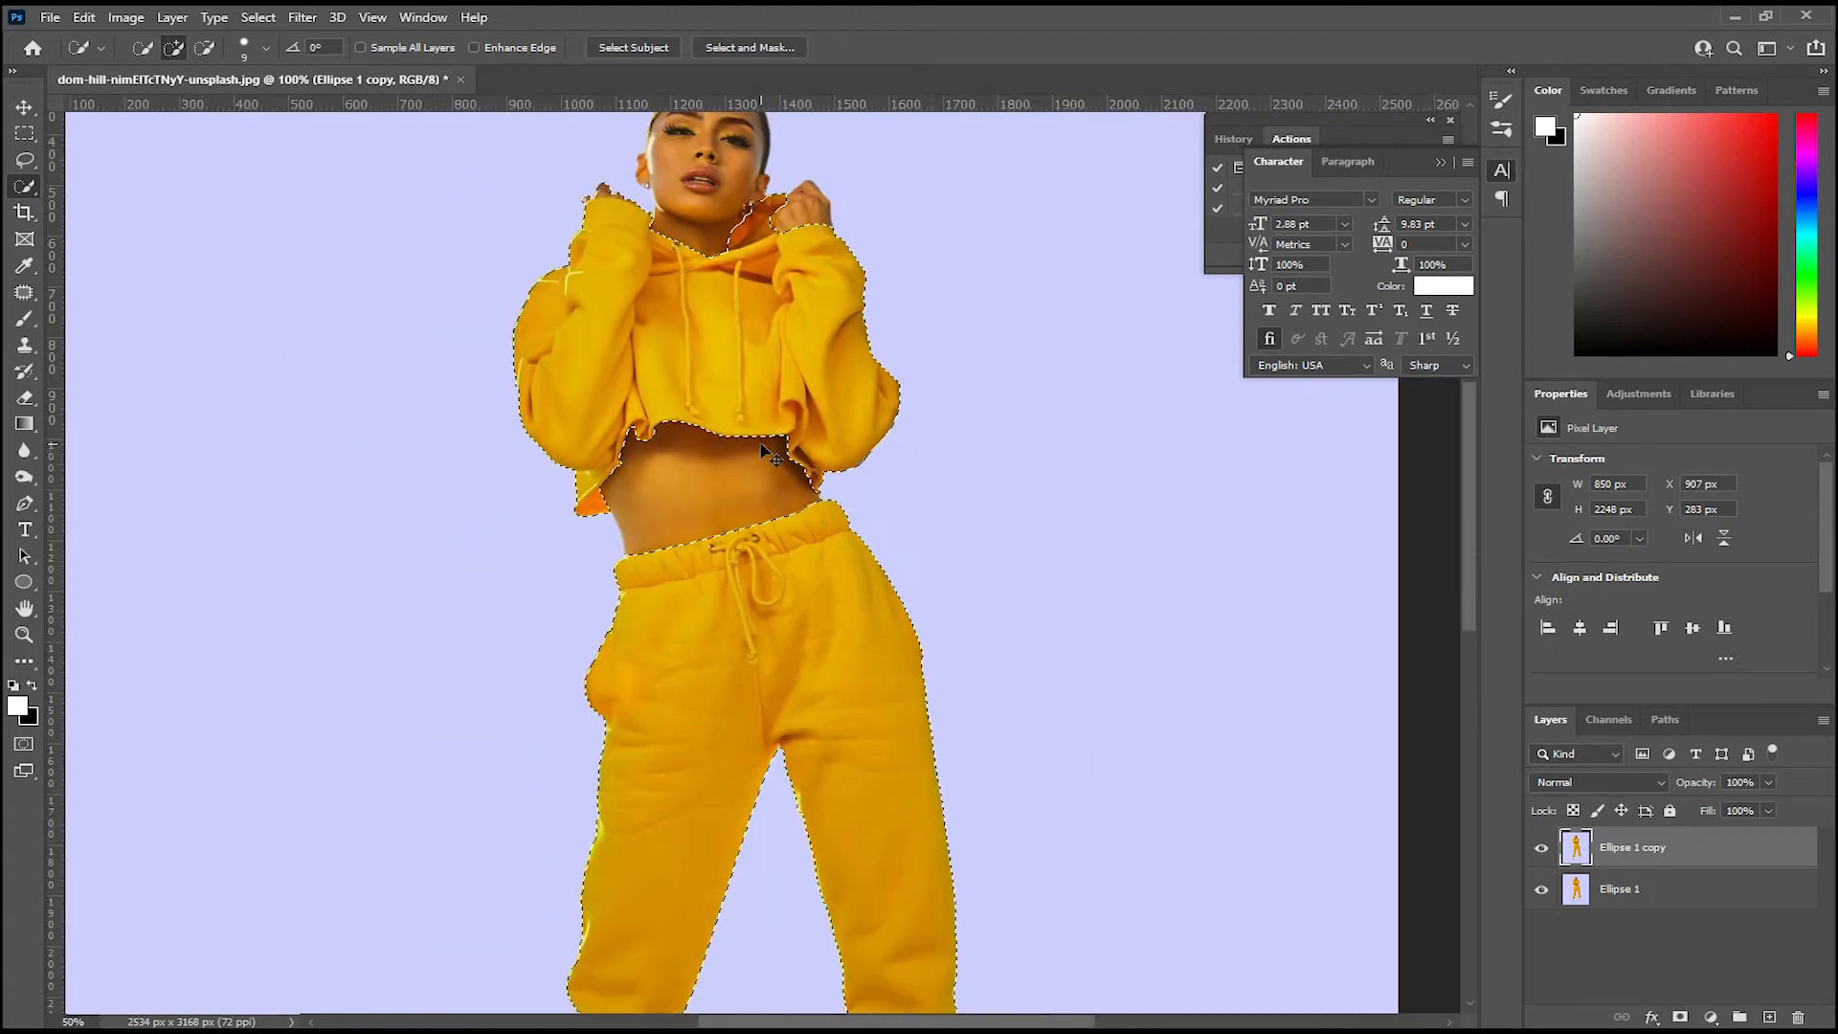
Step: Examine the selection outline around the hoodie and sweatpants over the whole figure
key("ctrl+minus")
key("ctrl+minus")
key("ctrl+plus")
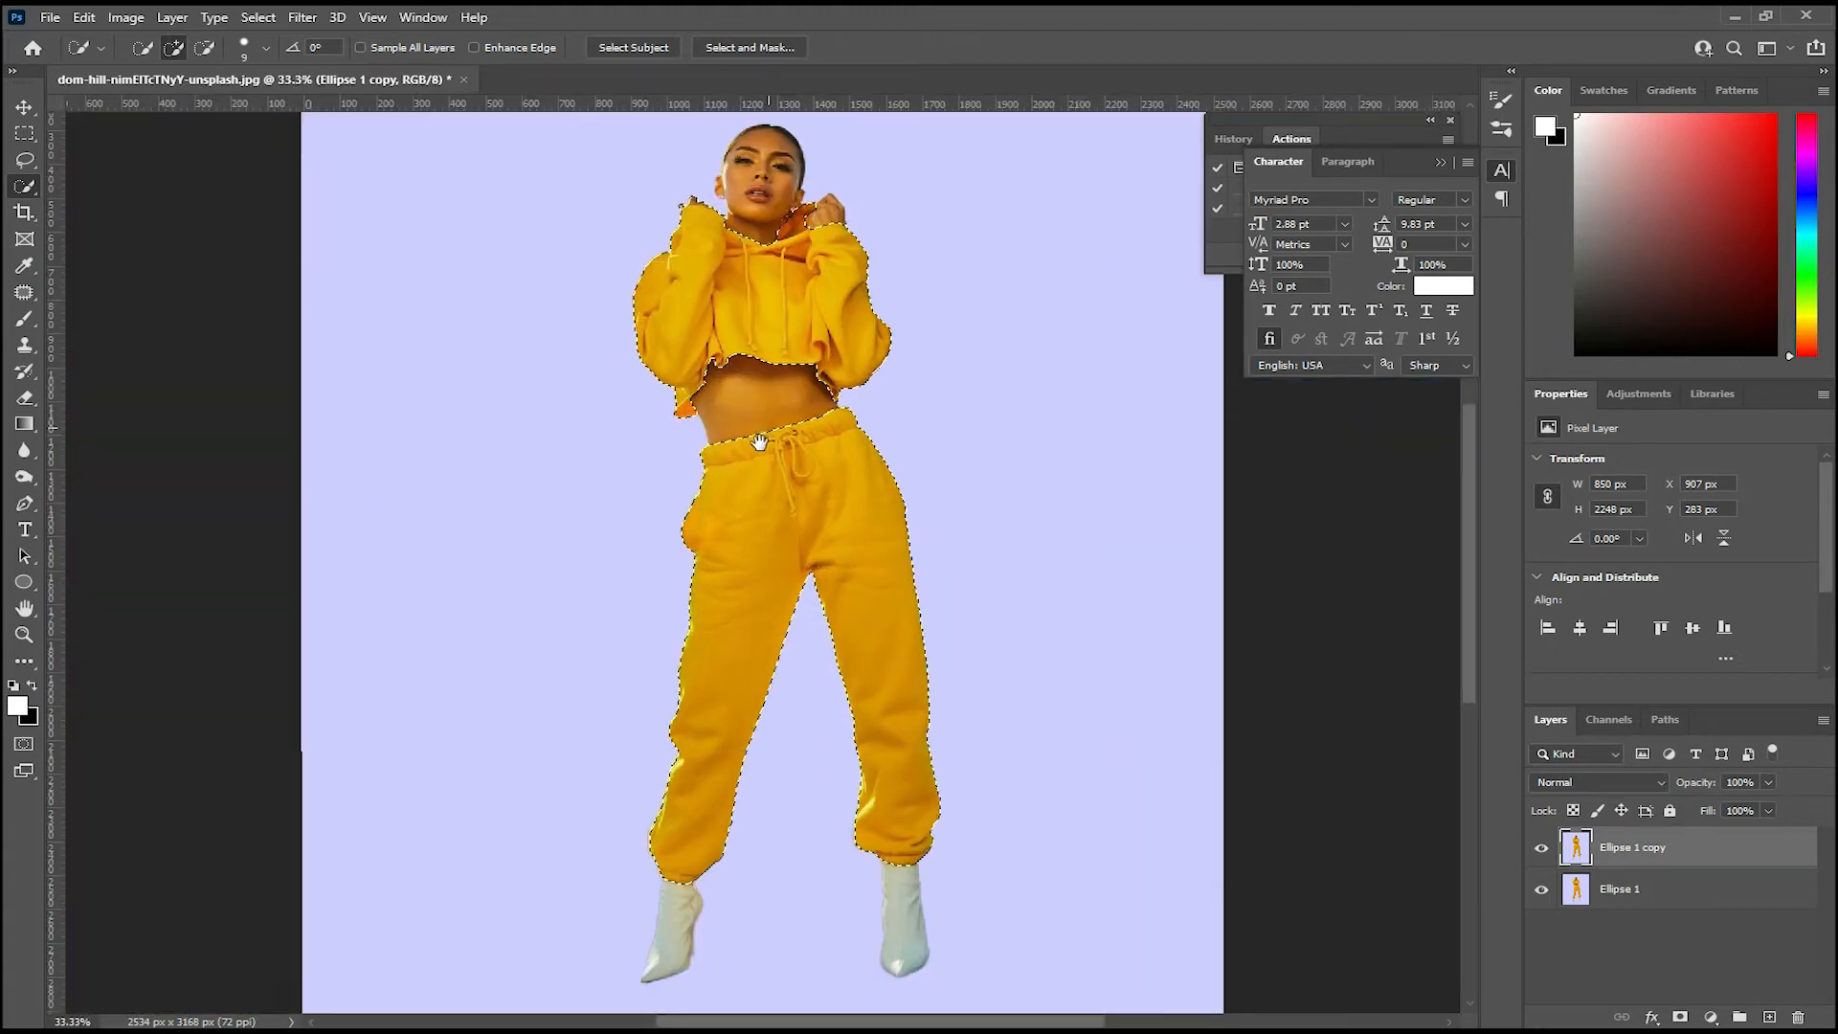
left_click_drag(759, 442, 750, 457)
key("ctrl+plus")
key("ctrl+minus")
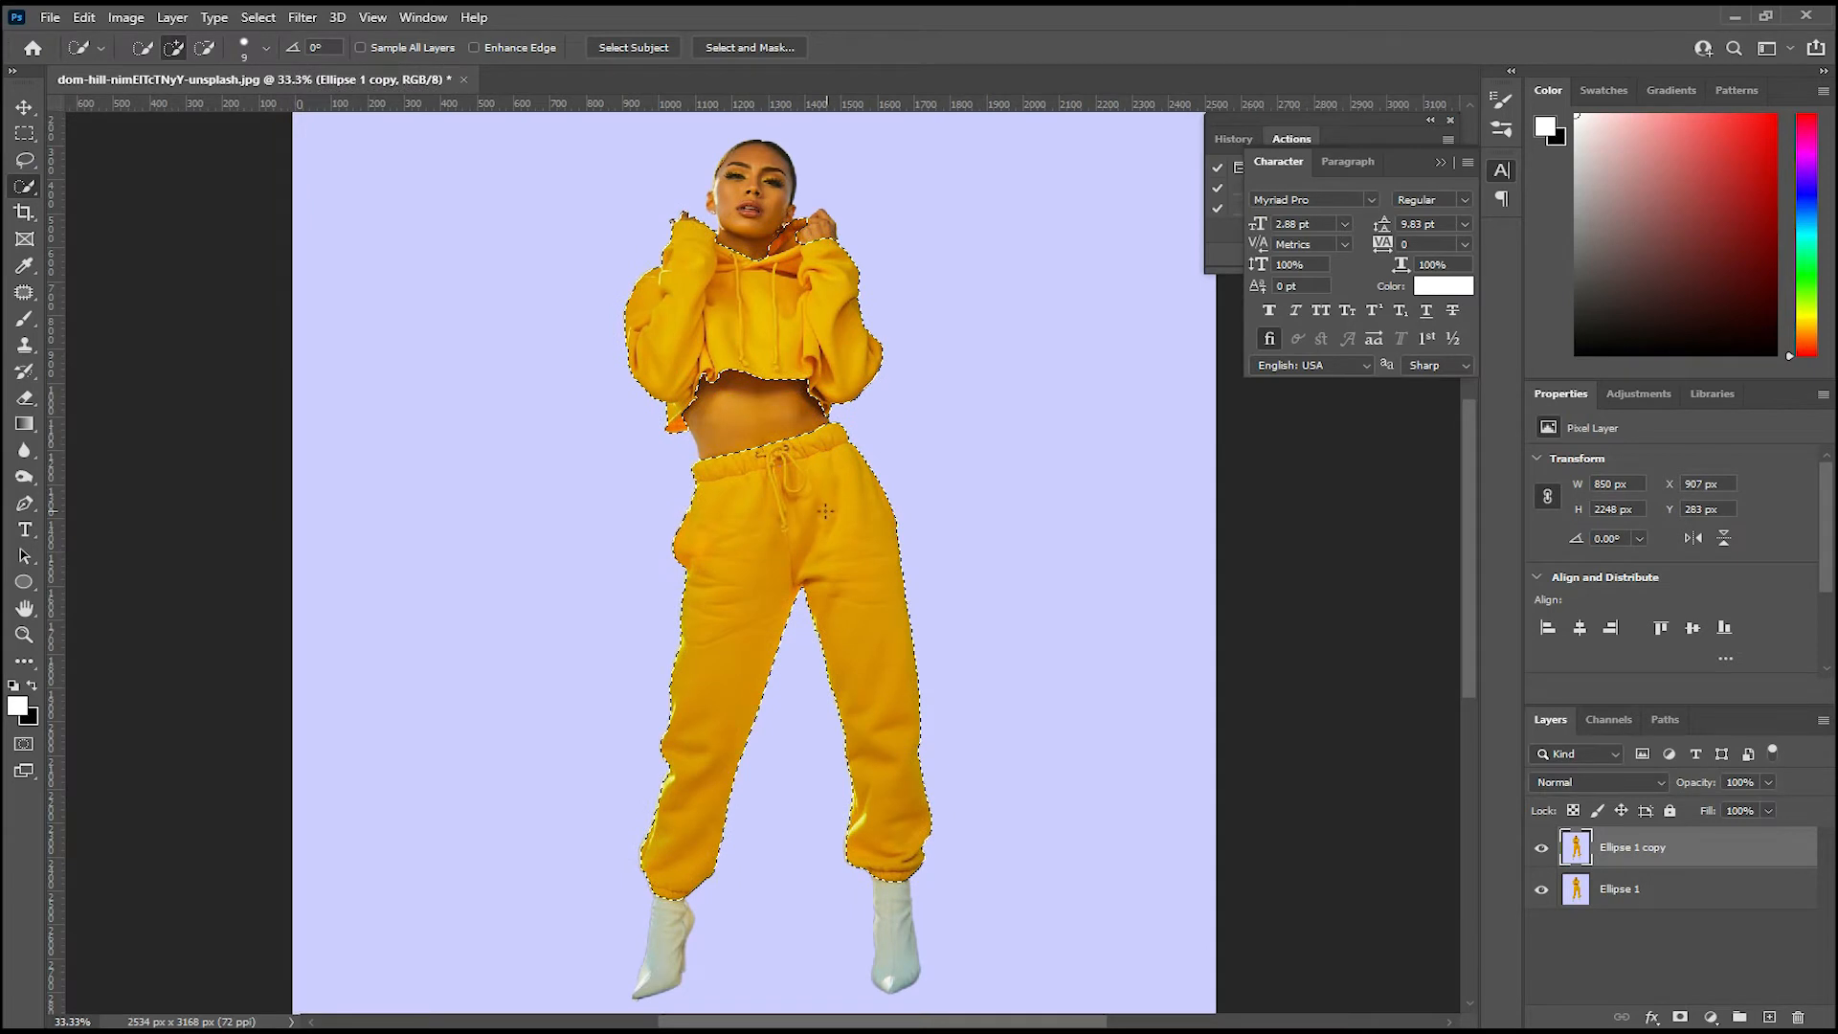
key("ctrl+plus")
left_click_drag(796, 450, 768, 518)
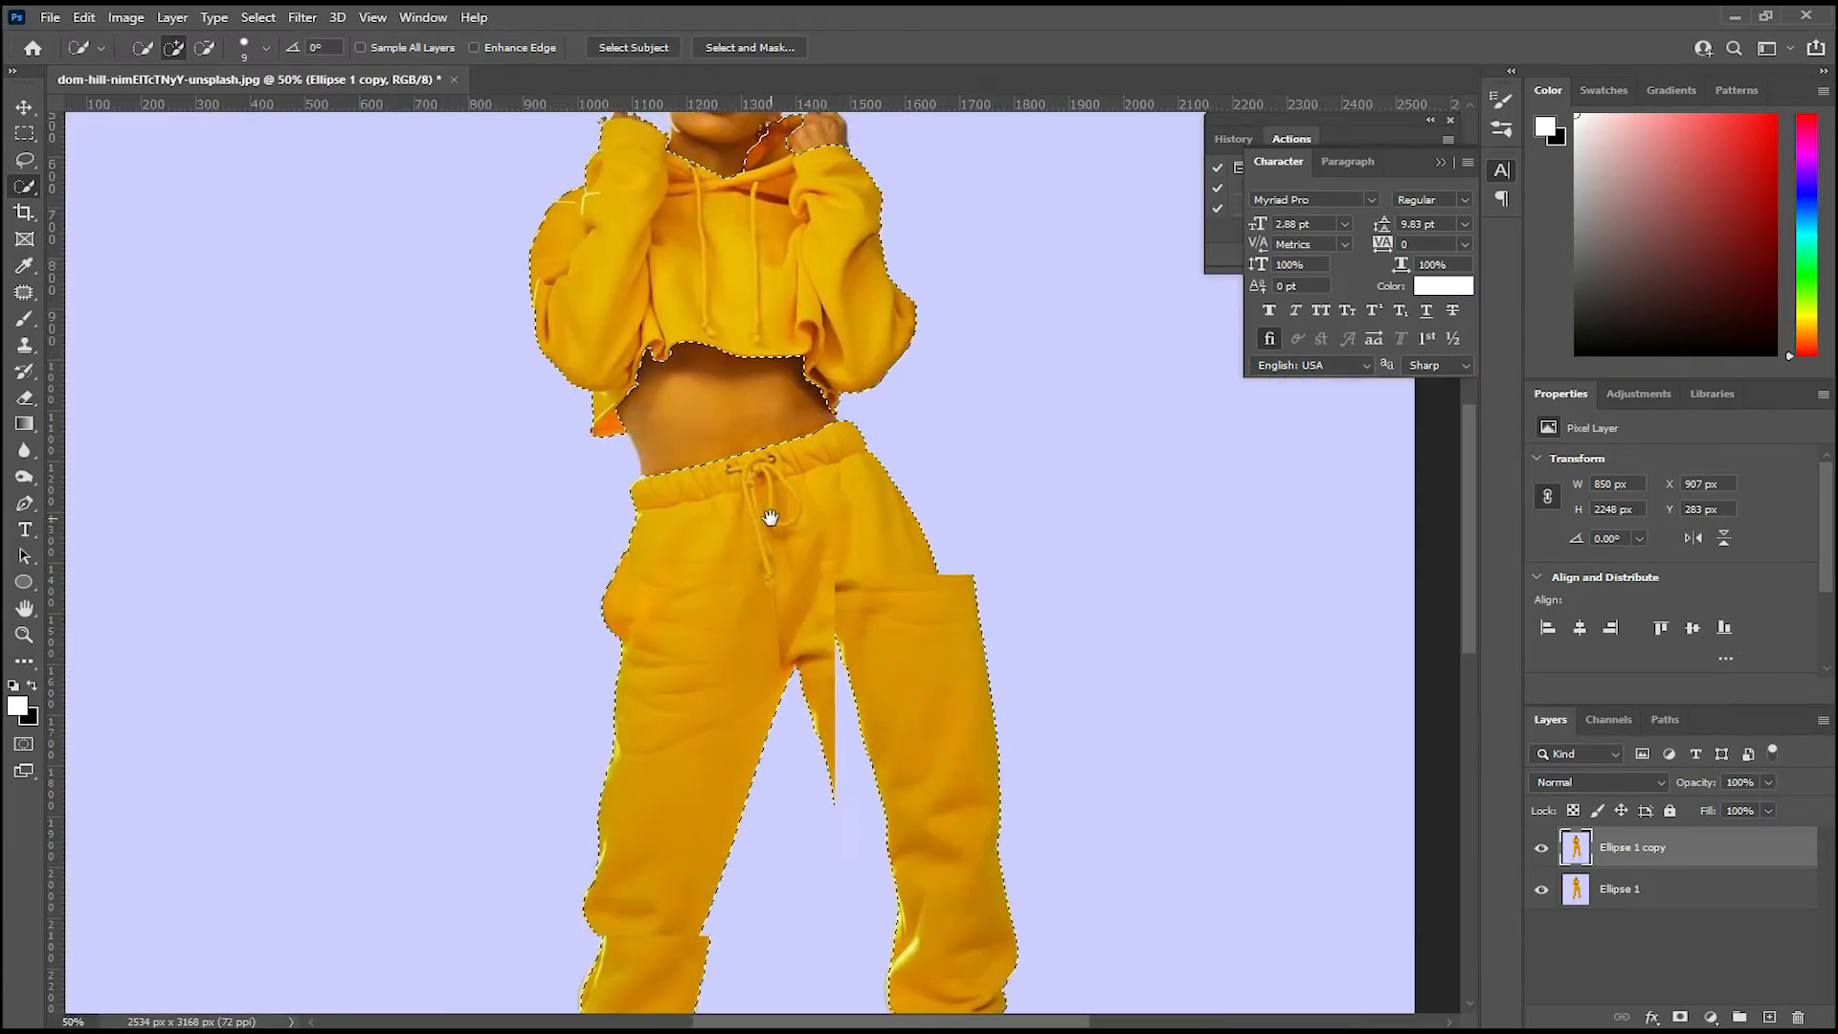
key("ctrl+minus")
Step: Feather the outfit selection with a radius of 1 pixel
right_click(587, 230)
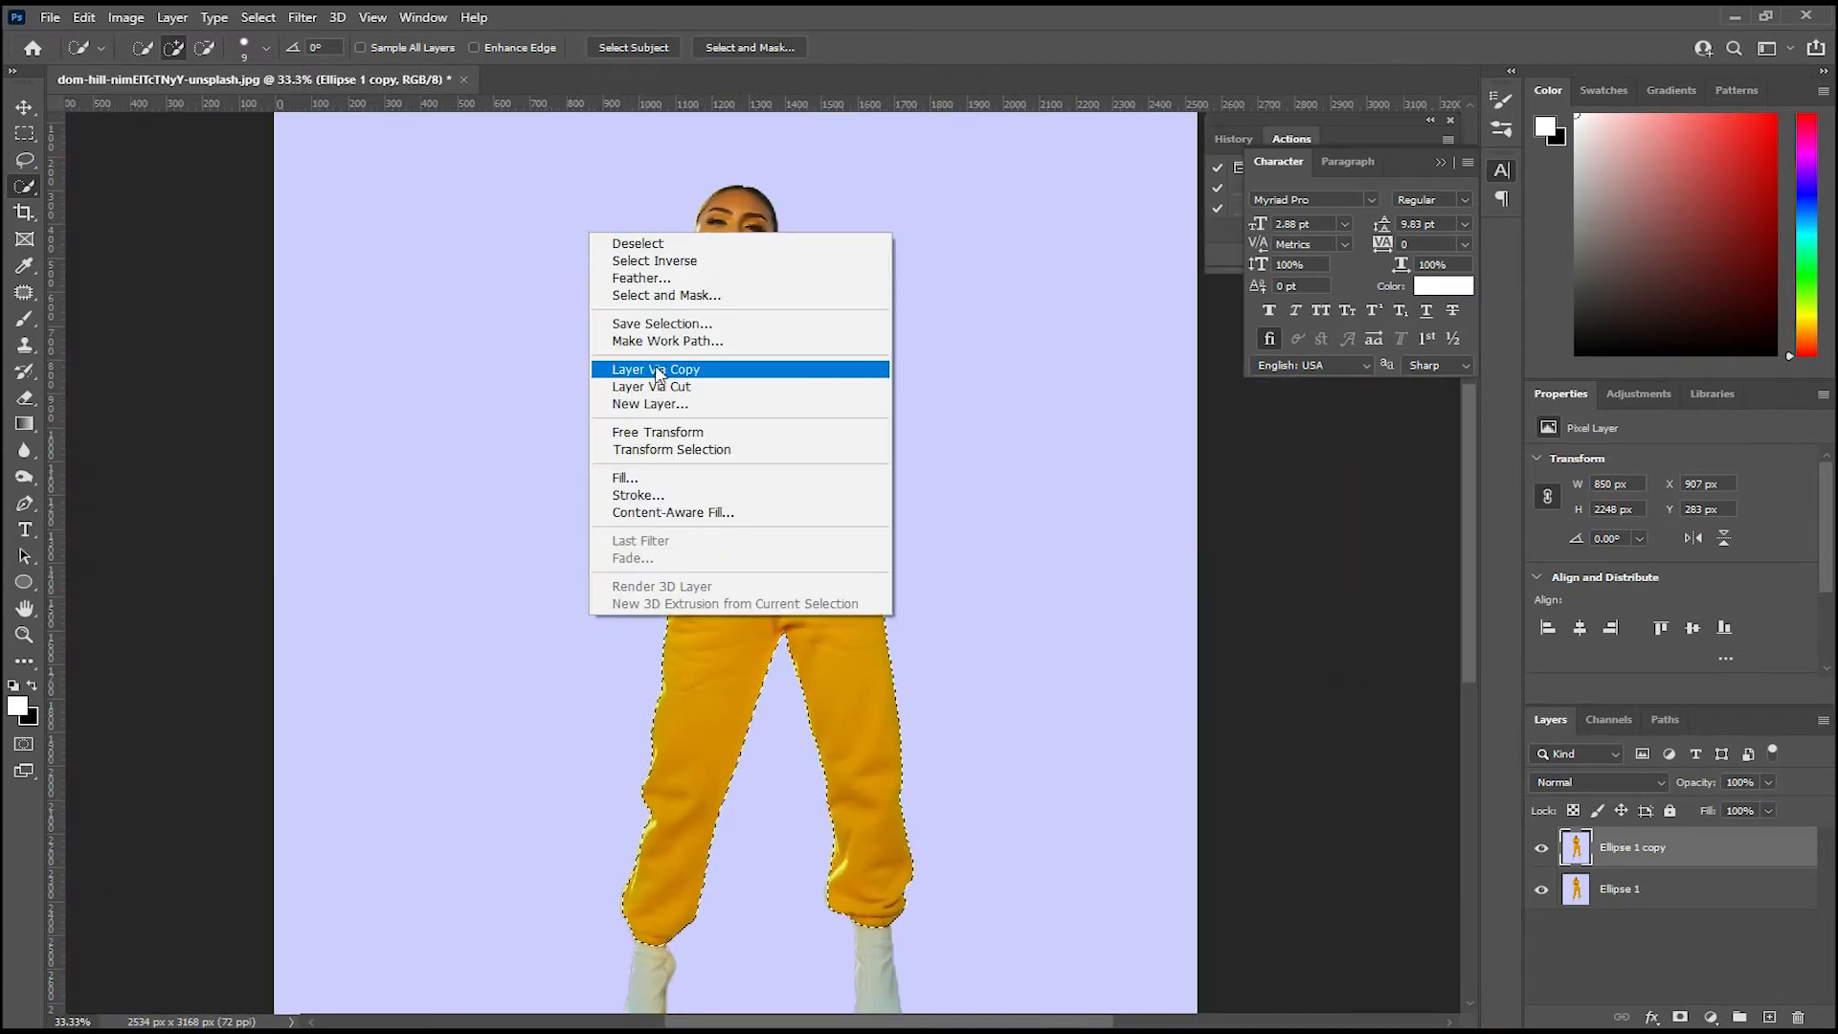
left_click(639, 277)
left_click_drag(936, 309, 968, 296)
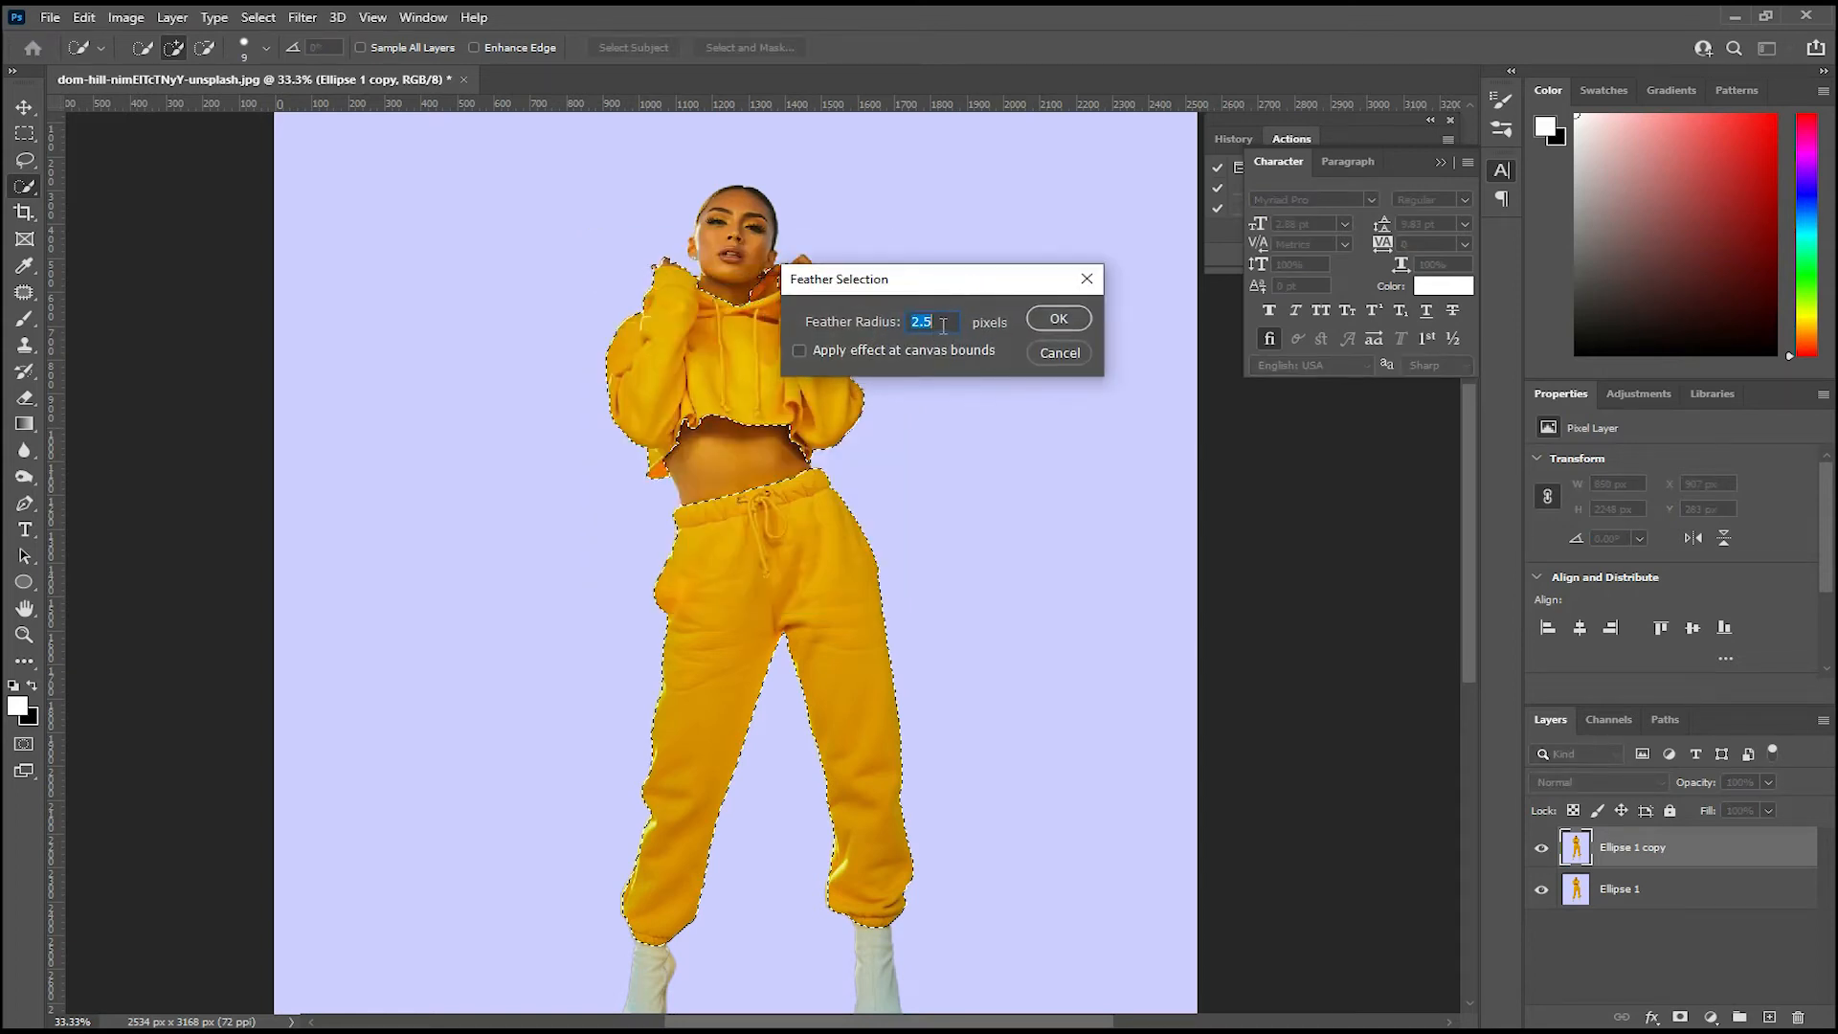
type("1")
left_click(1054, 323)
Step: Add a layer mask to Ellipse 1 copy from the feathered outfit selection
key("ctrl+plus")
key("ctrl+minus")
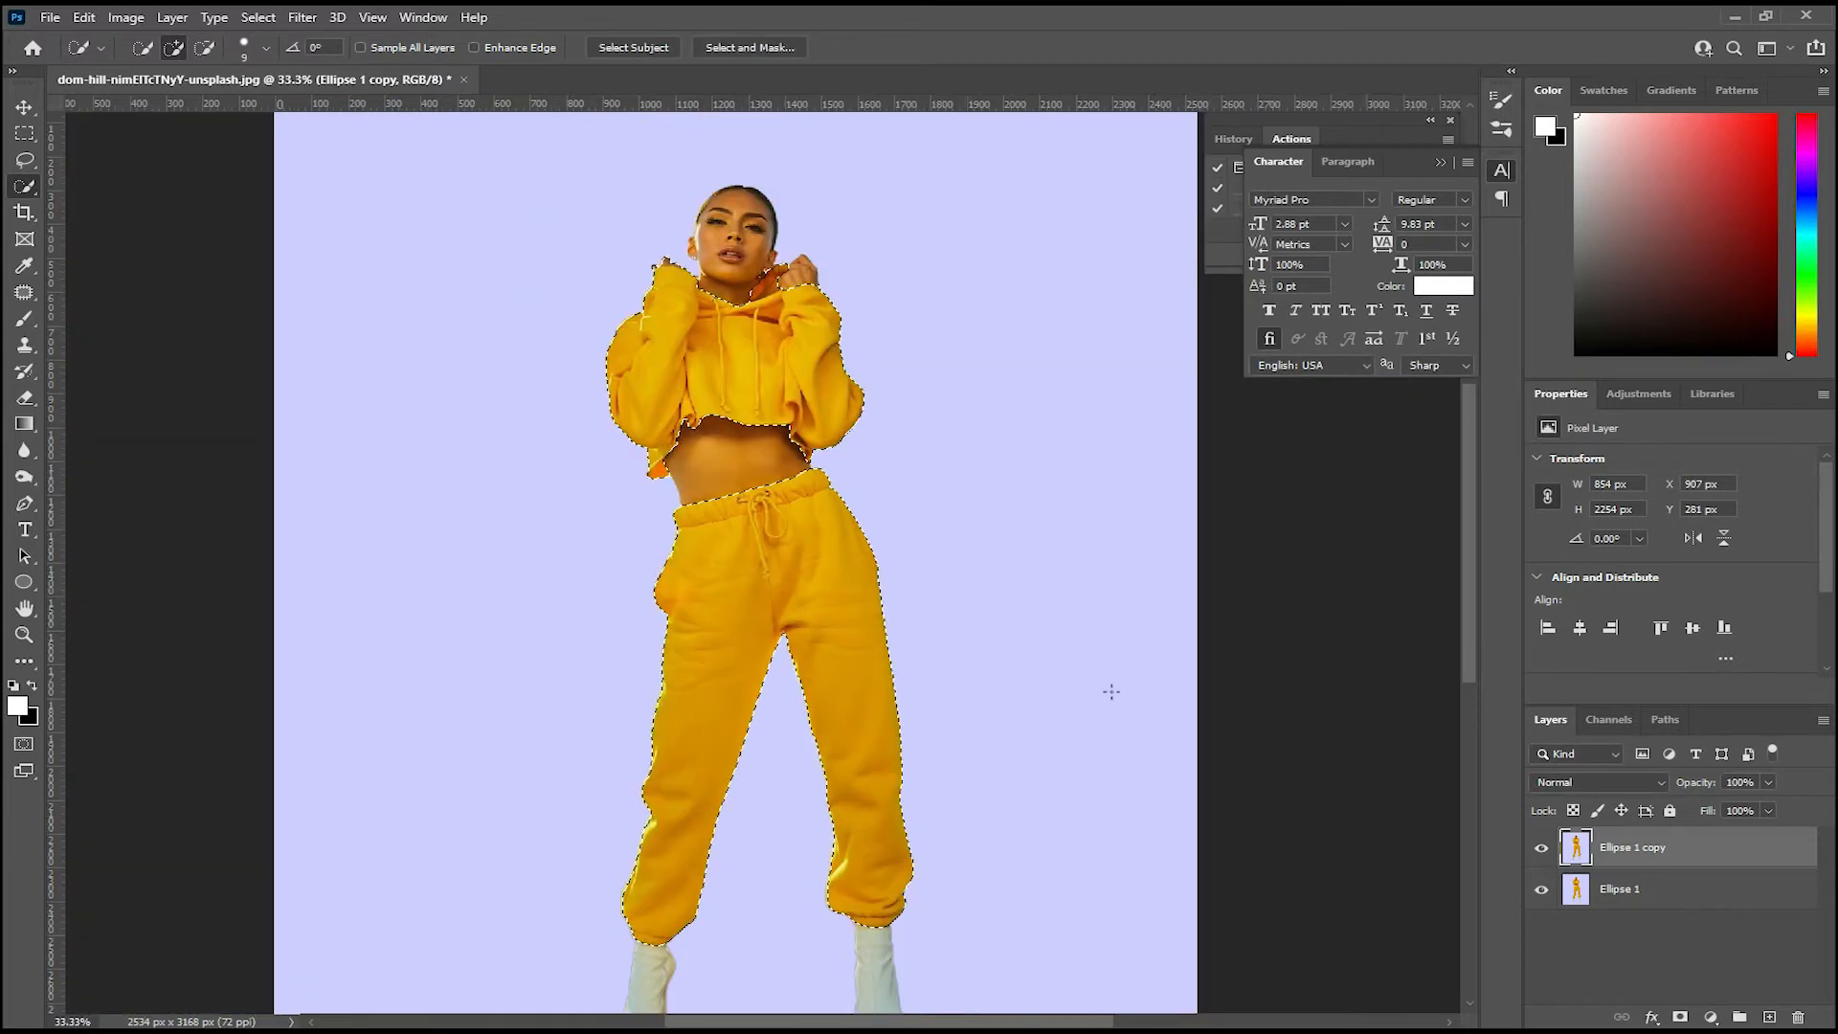
left_click(1680, 1019)
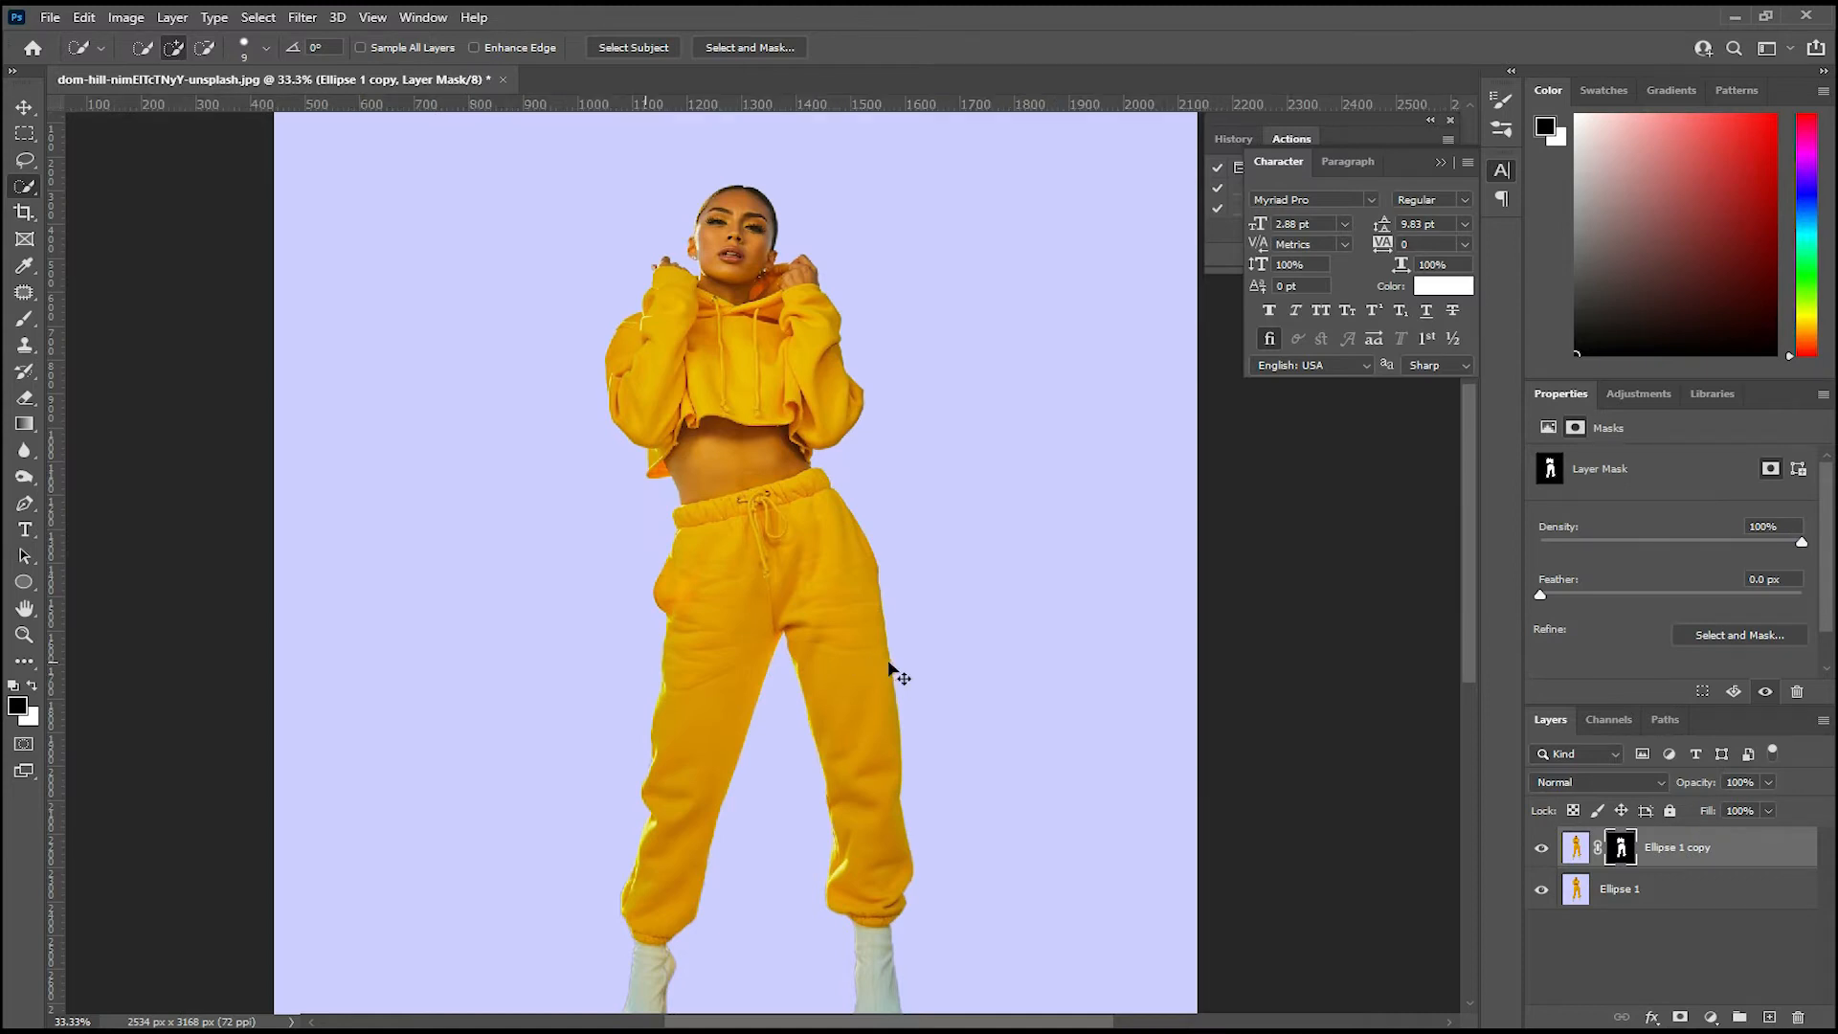
Step: Add a Hue/Saturation adjustment layer above Ellipse 1 copy and set its hue to -43
left_click(1710, 1018)
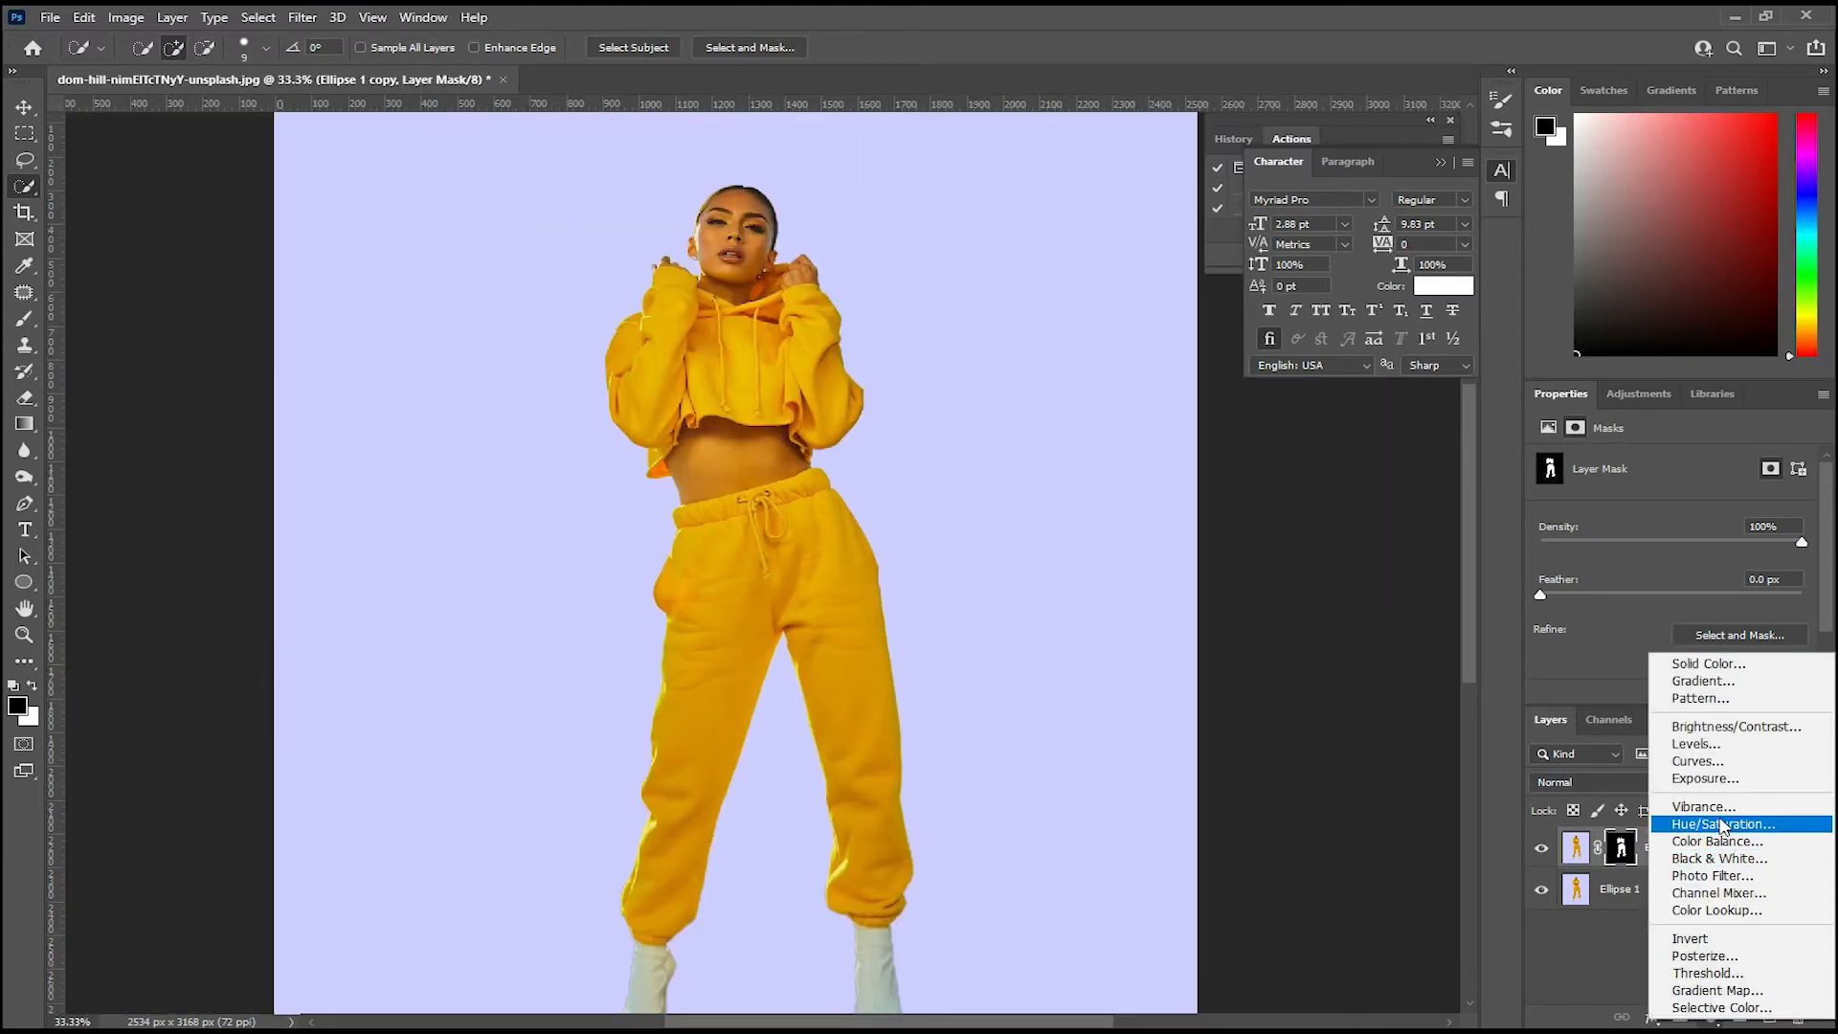
left_click(1721, 824)
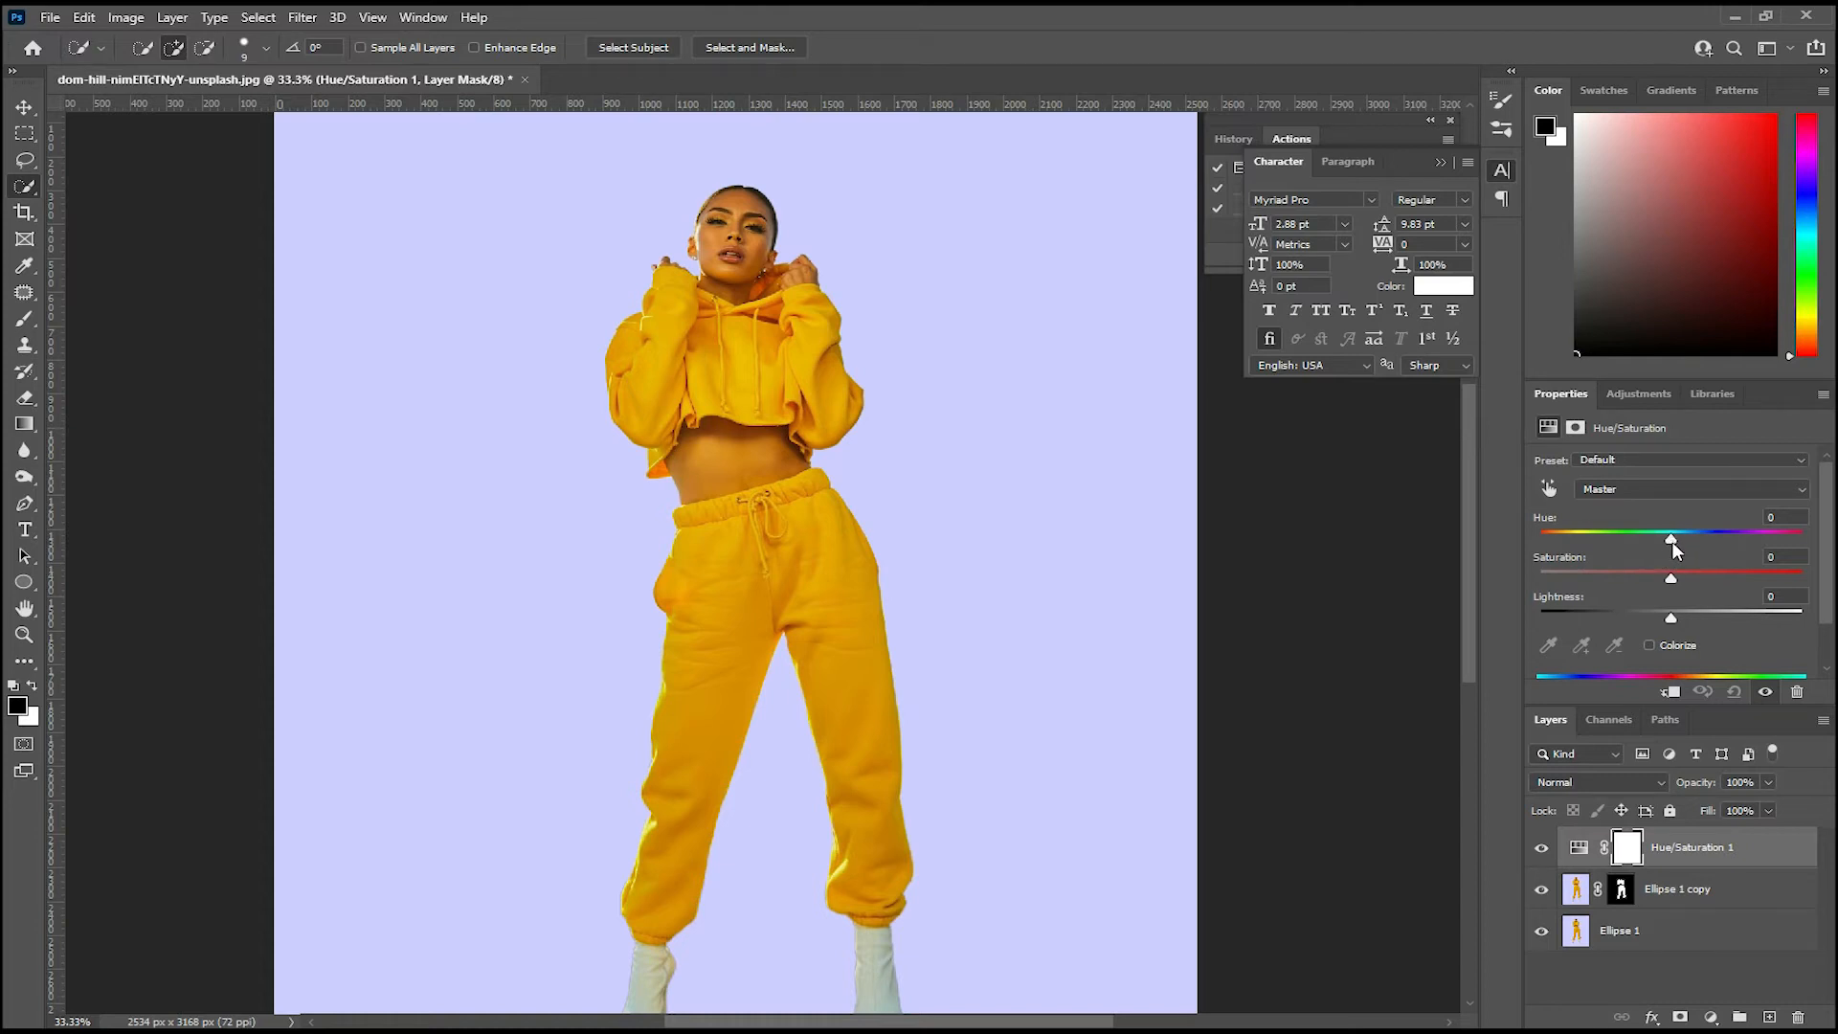
left_click_drag(1672, 542, 1614, 532)
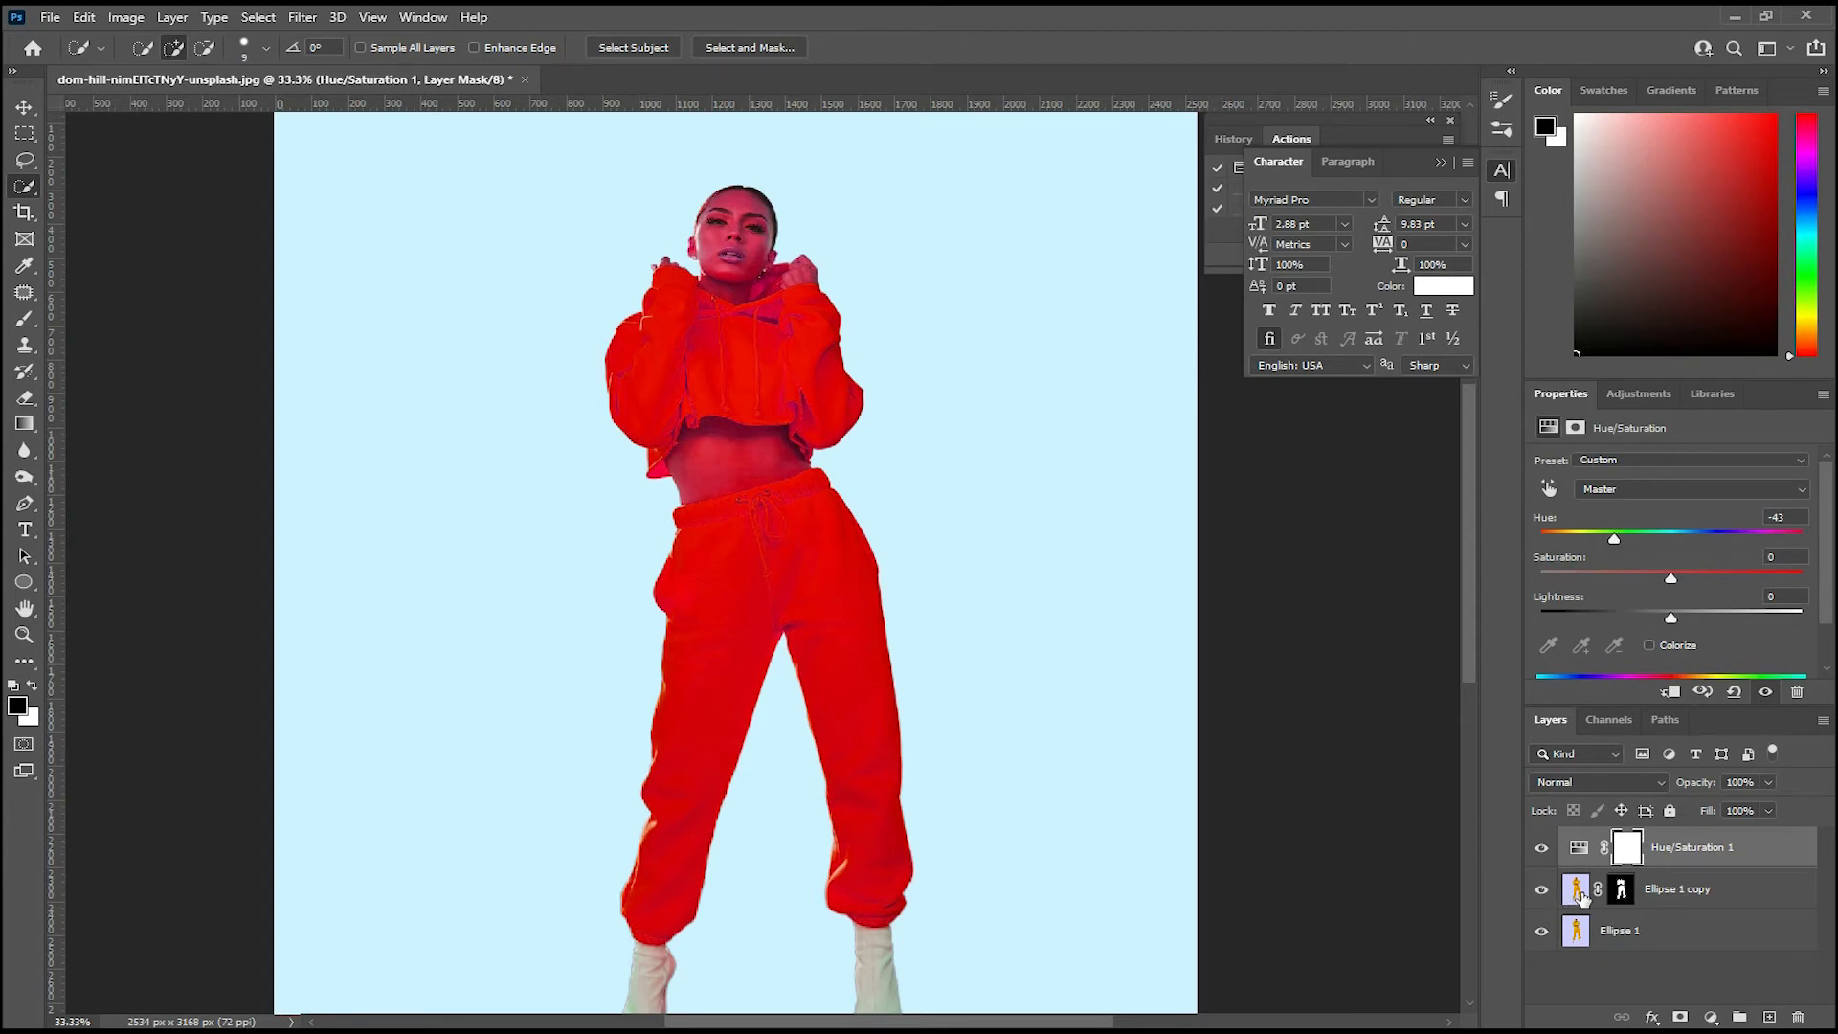
Step: Clip the Hue/Saturation adjustment to Ellipse 1 copy and set its hue to -28
left_click(1670, 694)
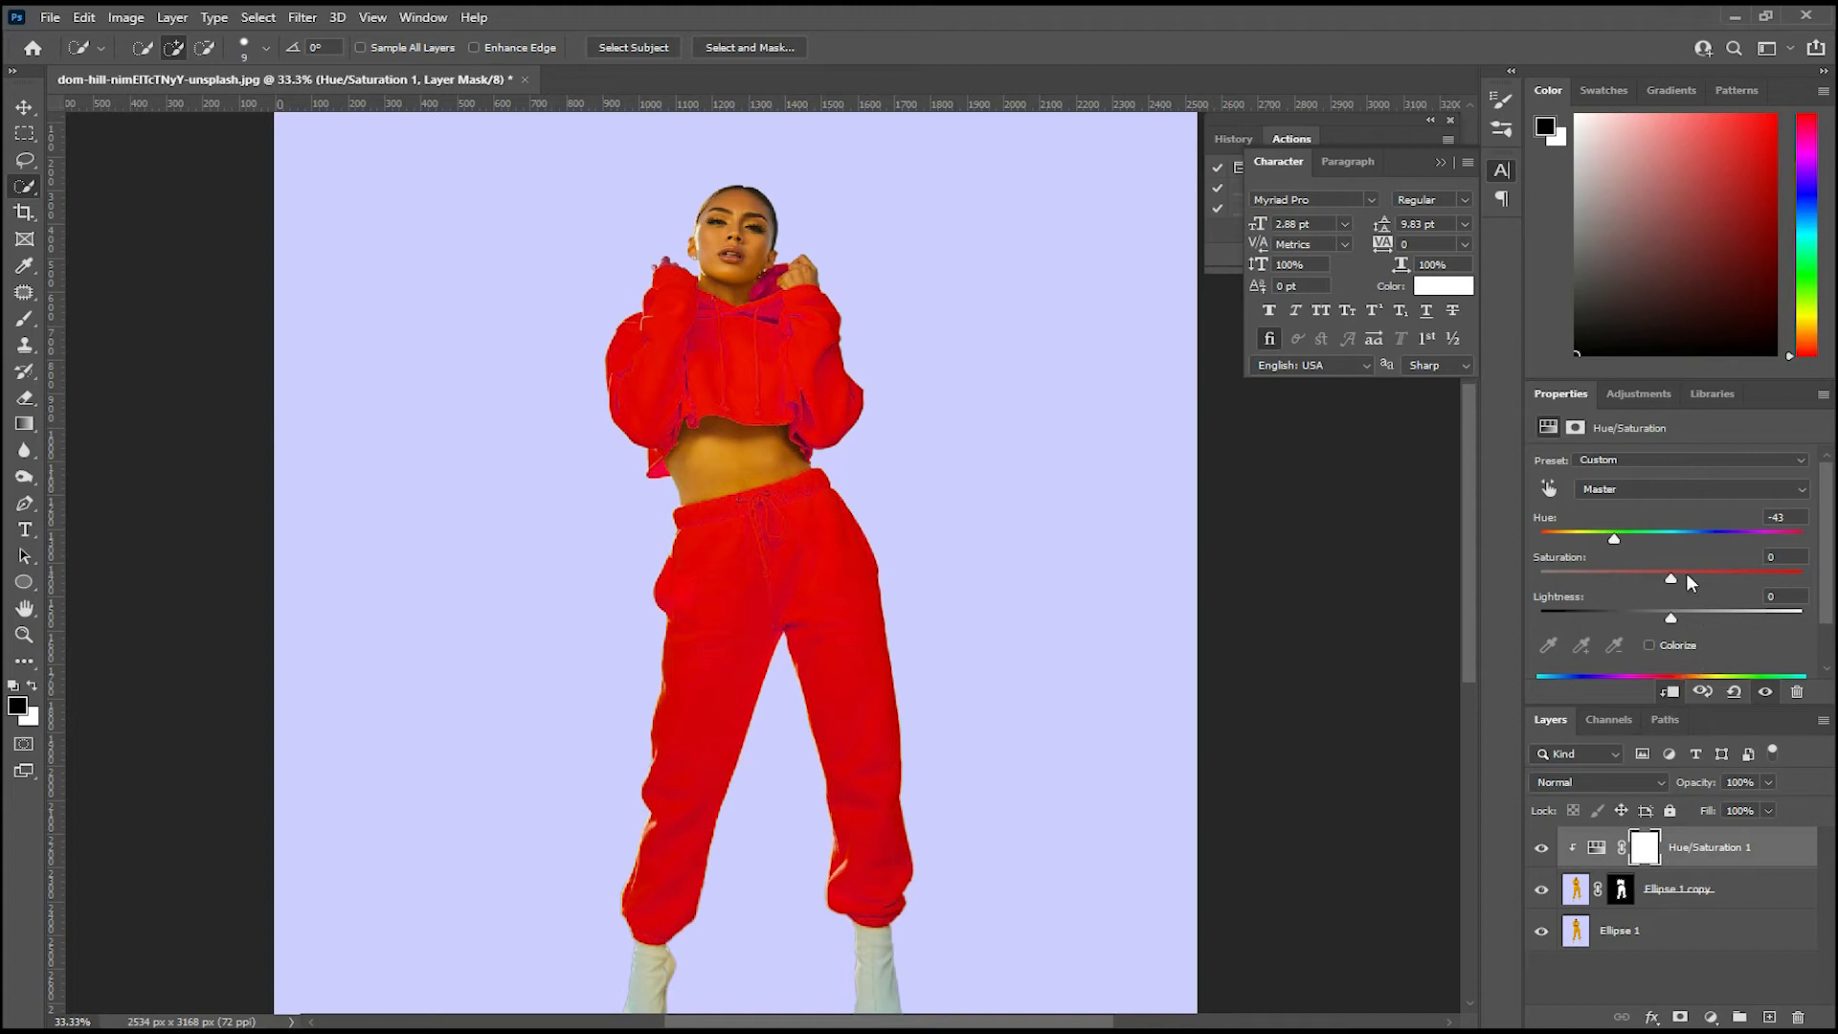
left_click_drag(1617, 542, 1638, 537)
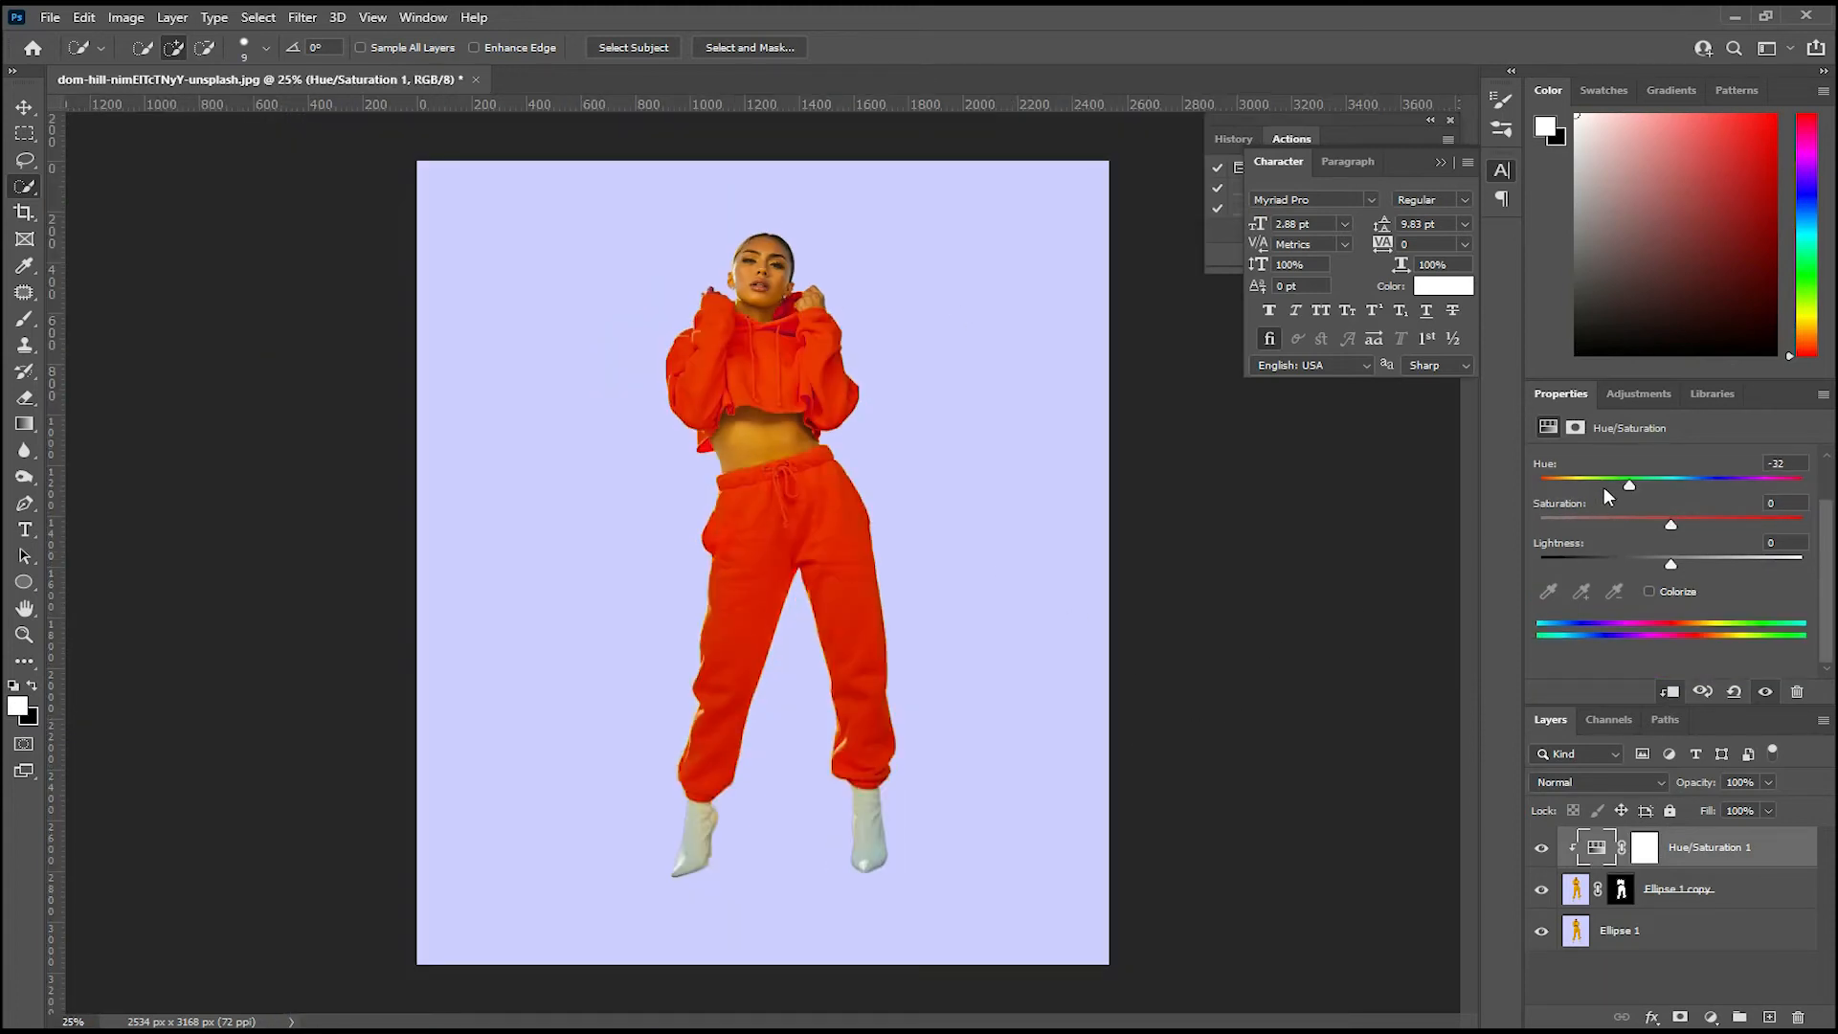
left_click_drag(1629, 485, 1632, 479)
Step: Examine the recolored hoodie and sweatpants up close, checking the edges and the skin around them
key("ctrl+plus")
key("ctrl+plus")
left_click_drag(831, 322, 741, 518)
key("ctrl+plus")
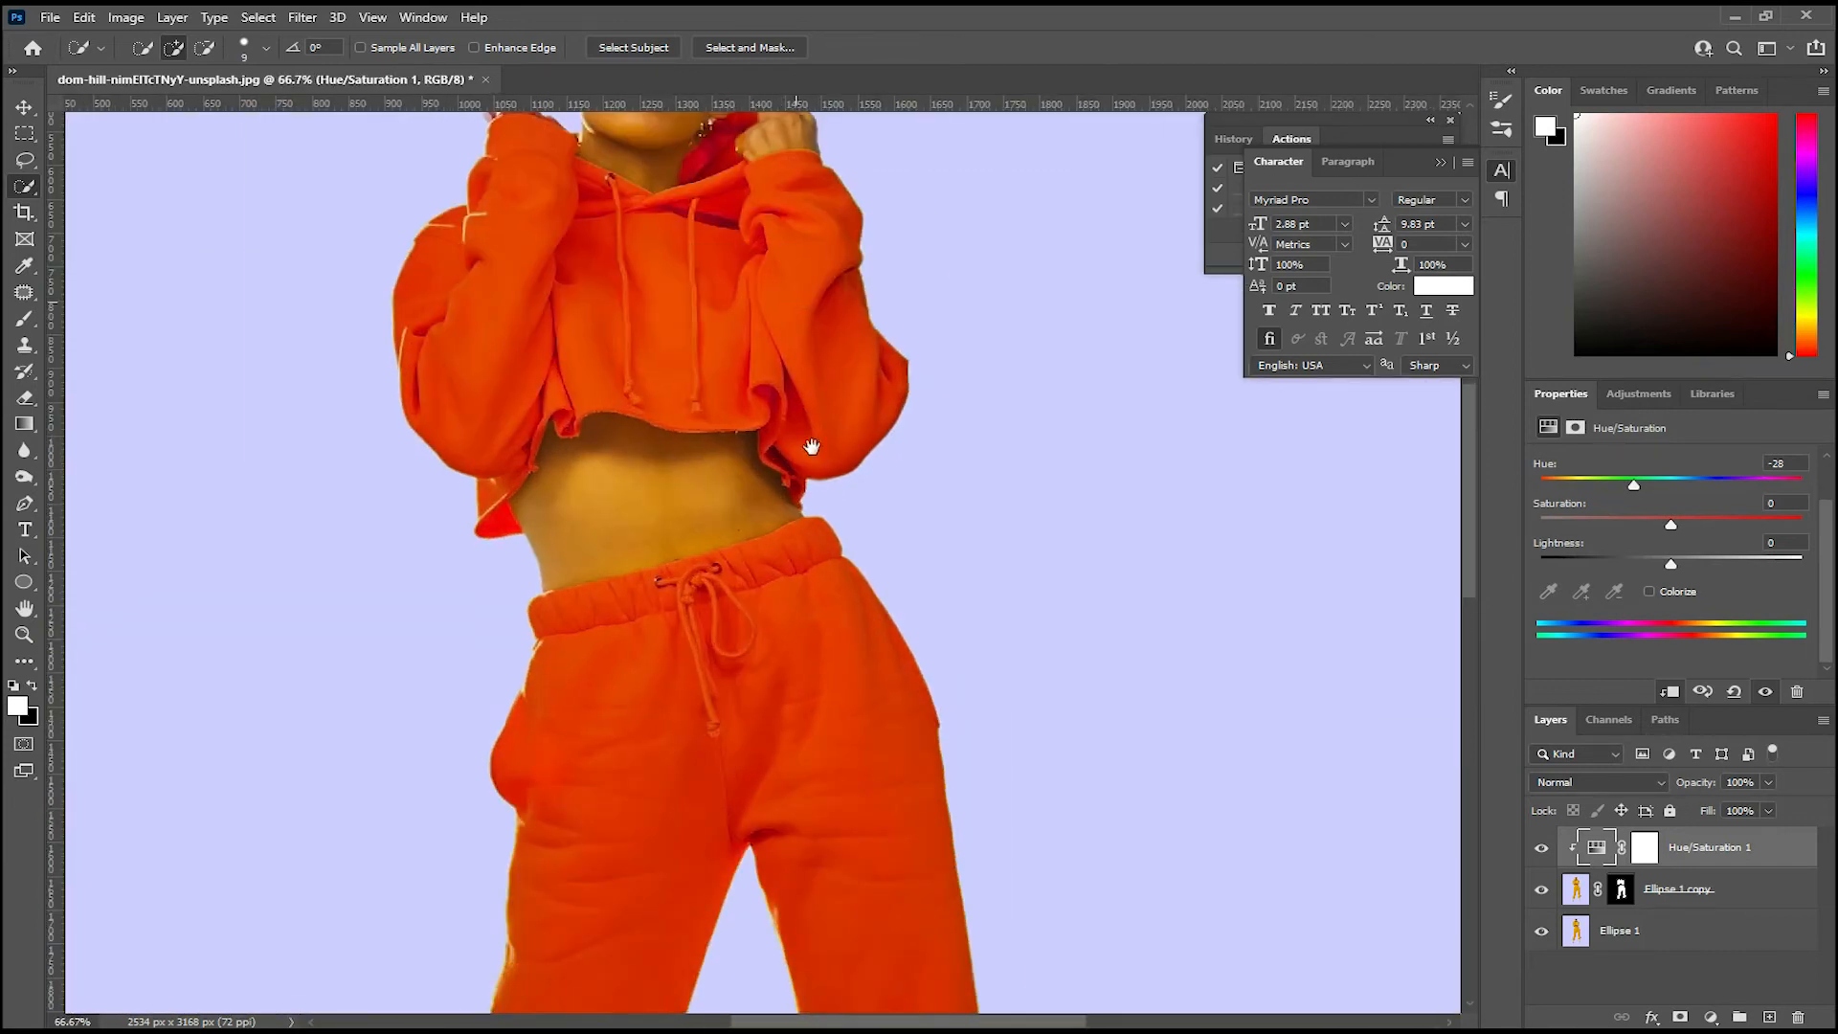
left_click_drag(798, 285, 819, 444)
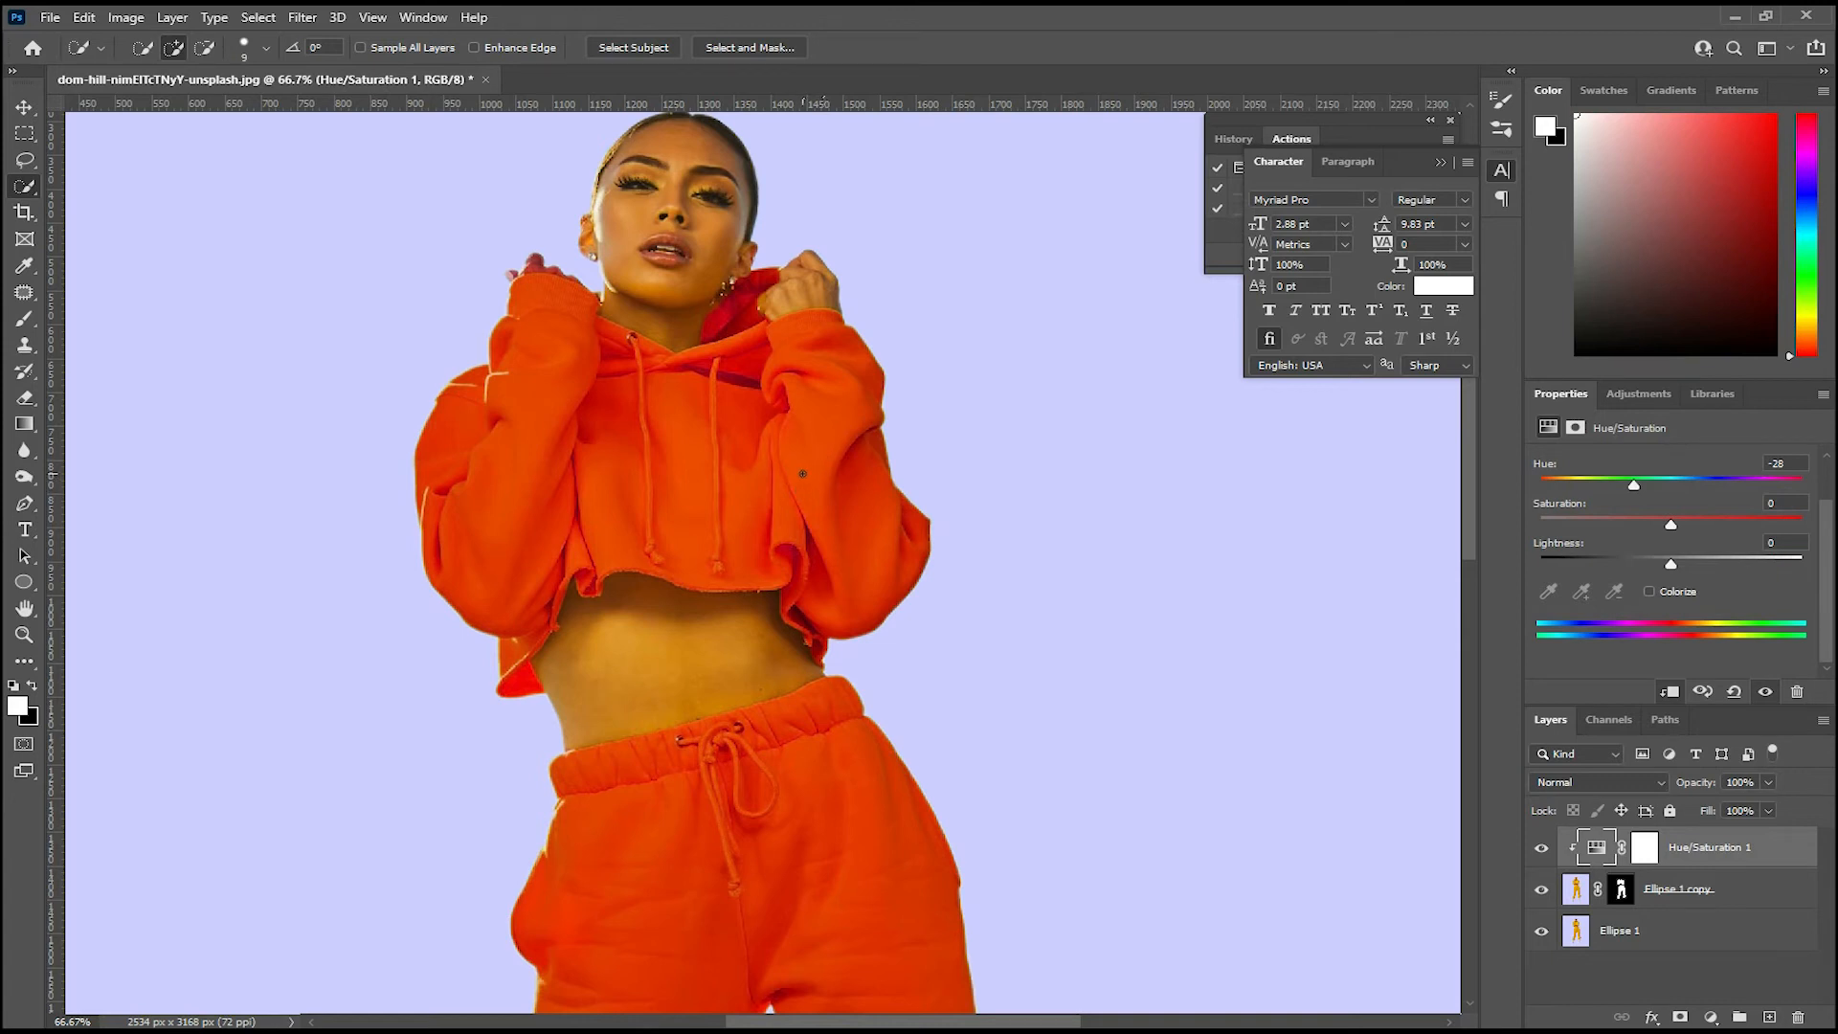
left_click_drag(771, 437, 828, 429)
key("ctrl+minus")
key("ctrl+minus")
key("ctrl+plus")
Step: Paint black with a 20 px brush on the Ellipse 1 copy mask over the fingers above the hoodie cuff
key("ctrl+plus")
left_click_drag(713, 301, 867, 511)
key("ctrl+plus")
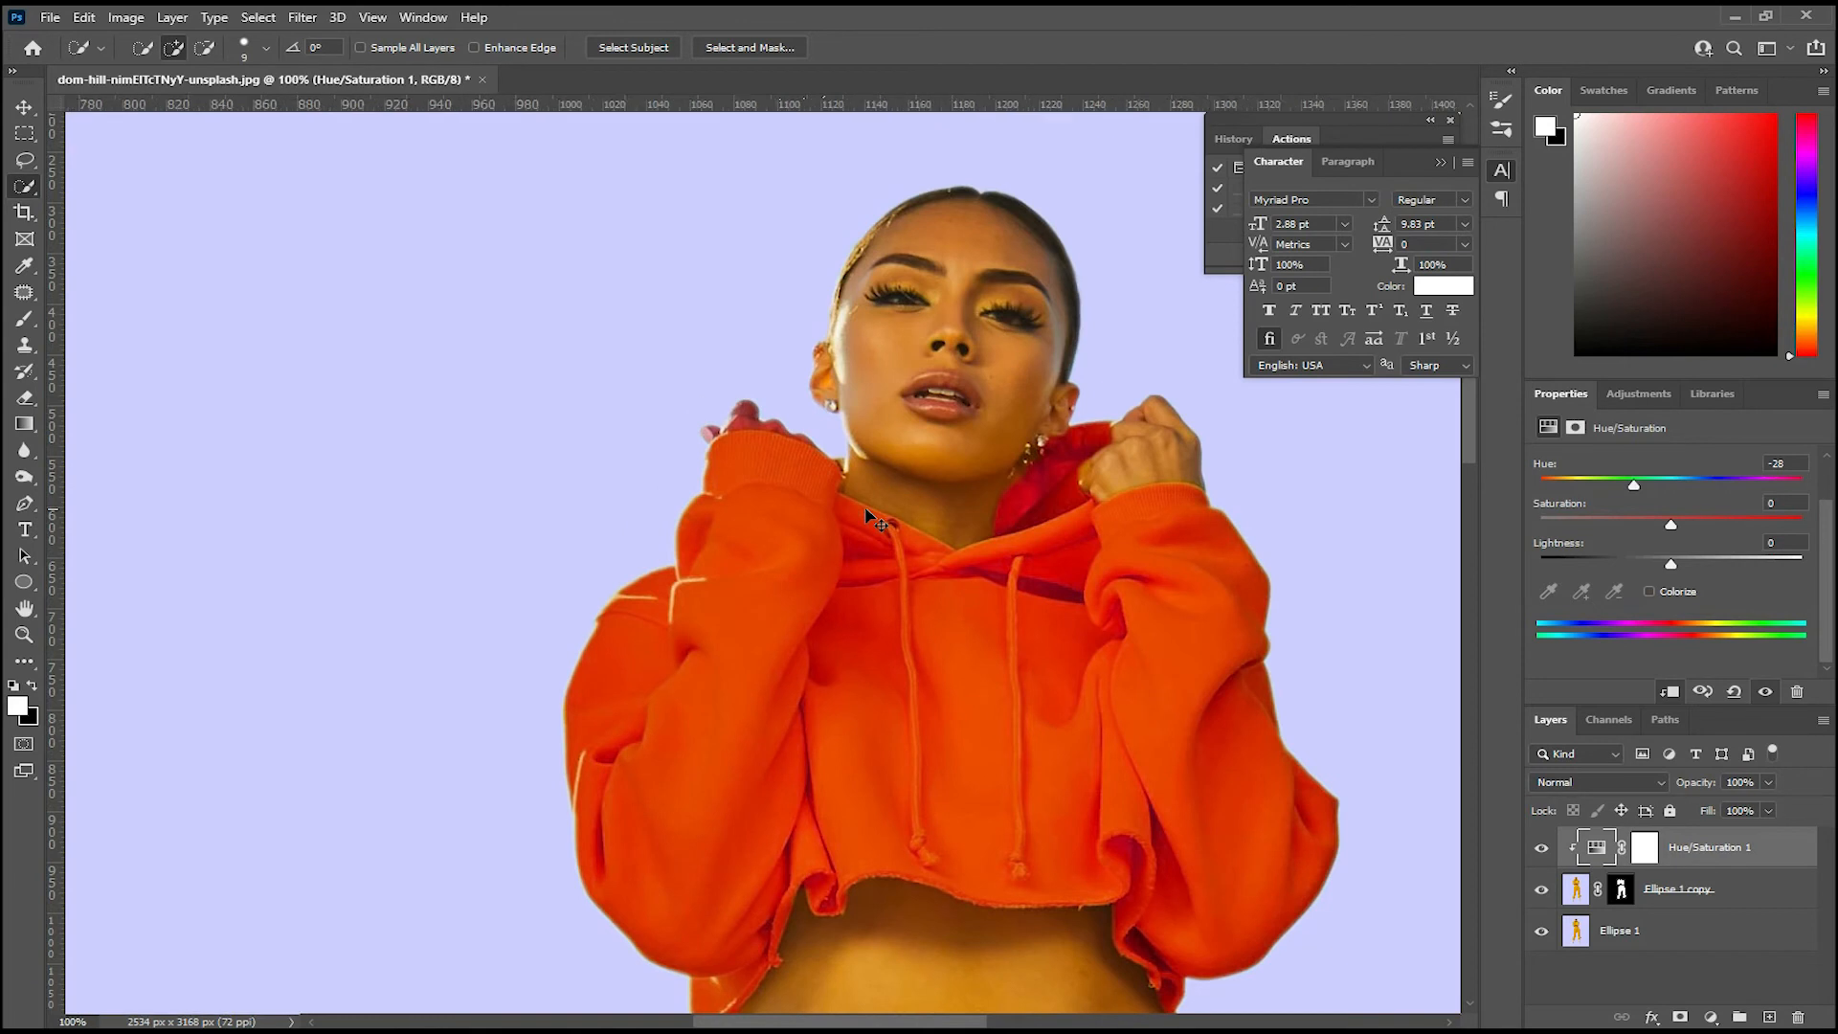
key("ctrl+plus")
scroll(771, 411, "up", 3)
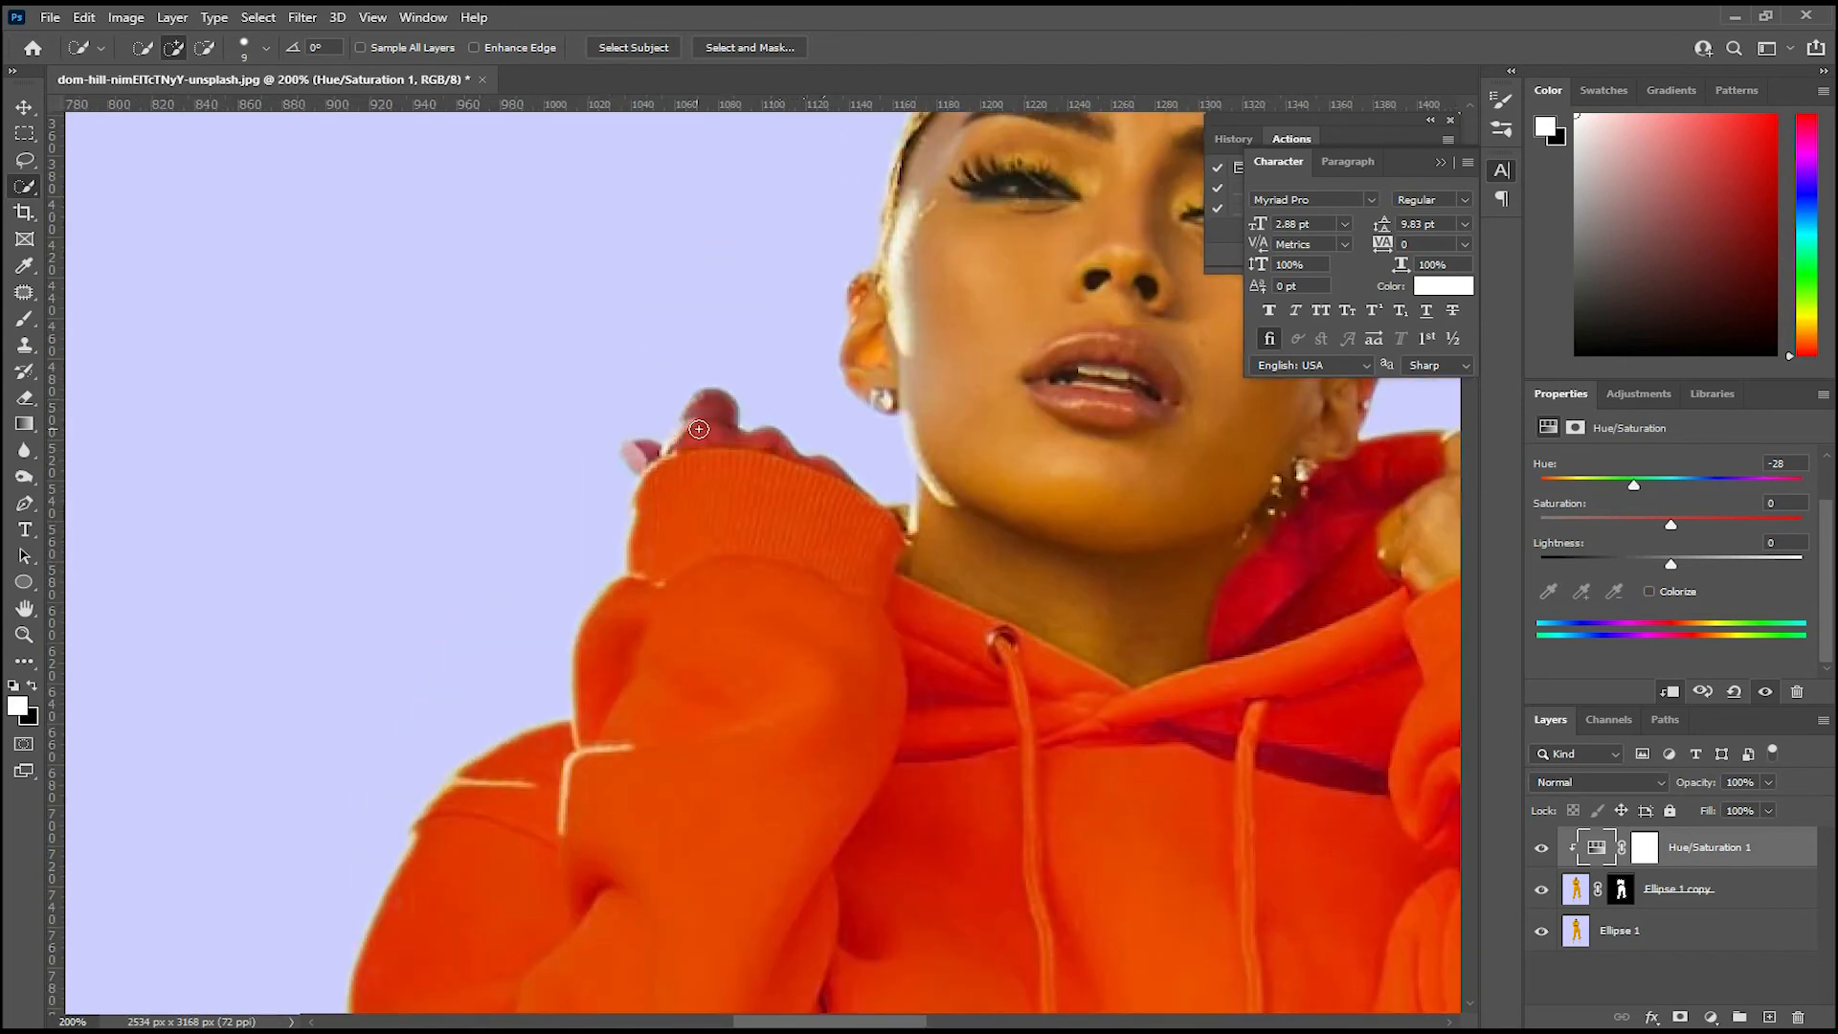
key("ctrl+plus")
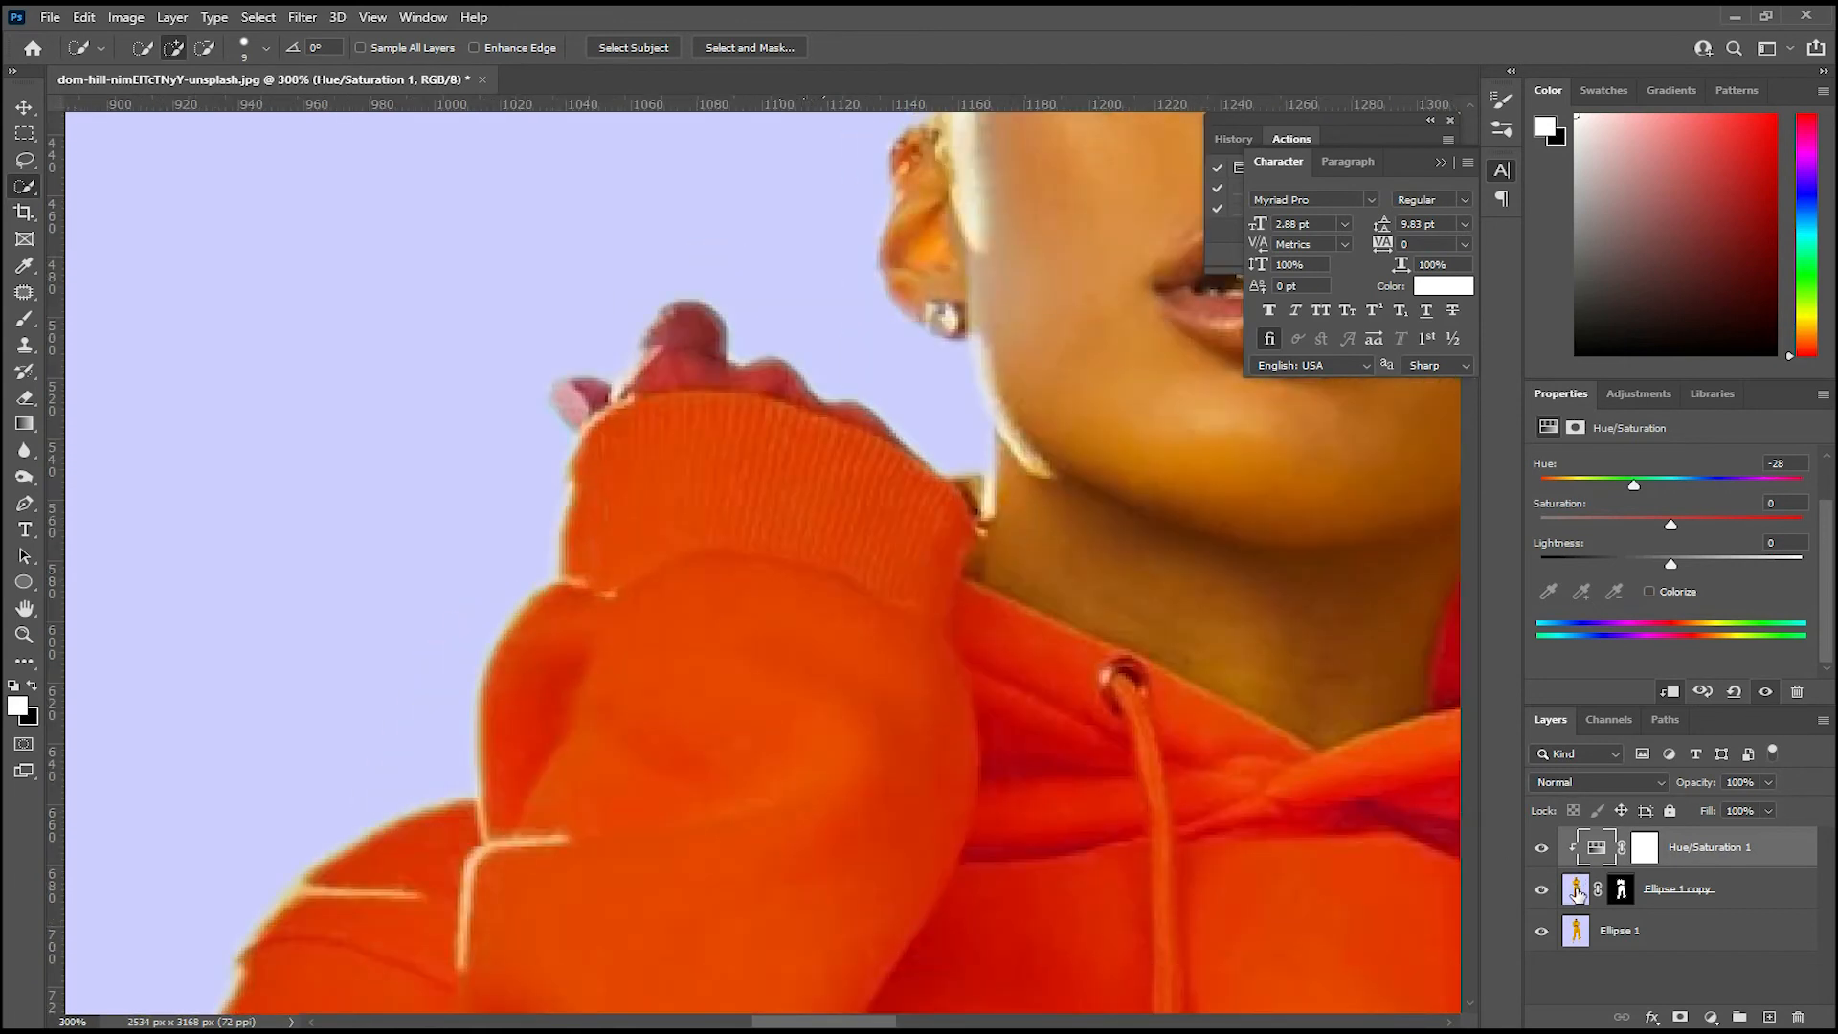
left_click(1620, 890)
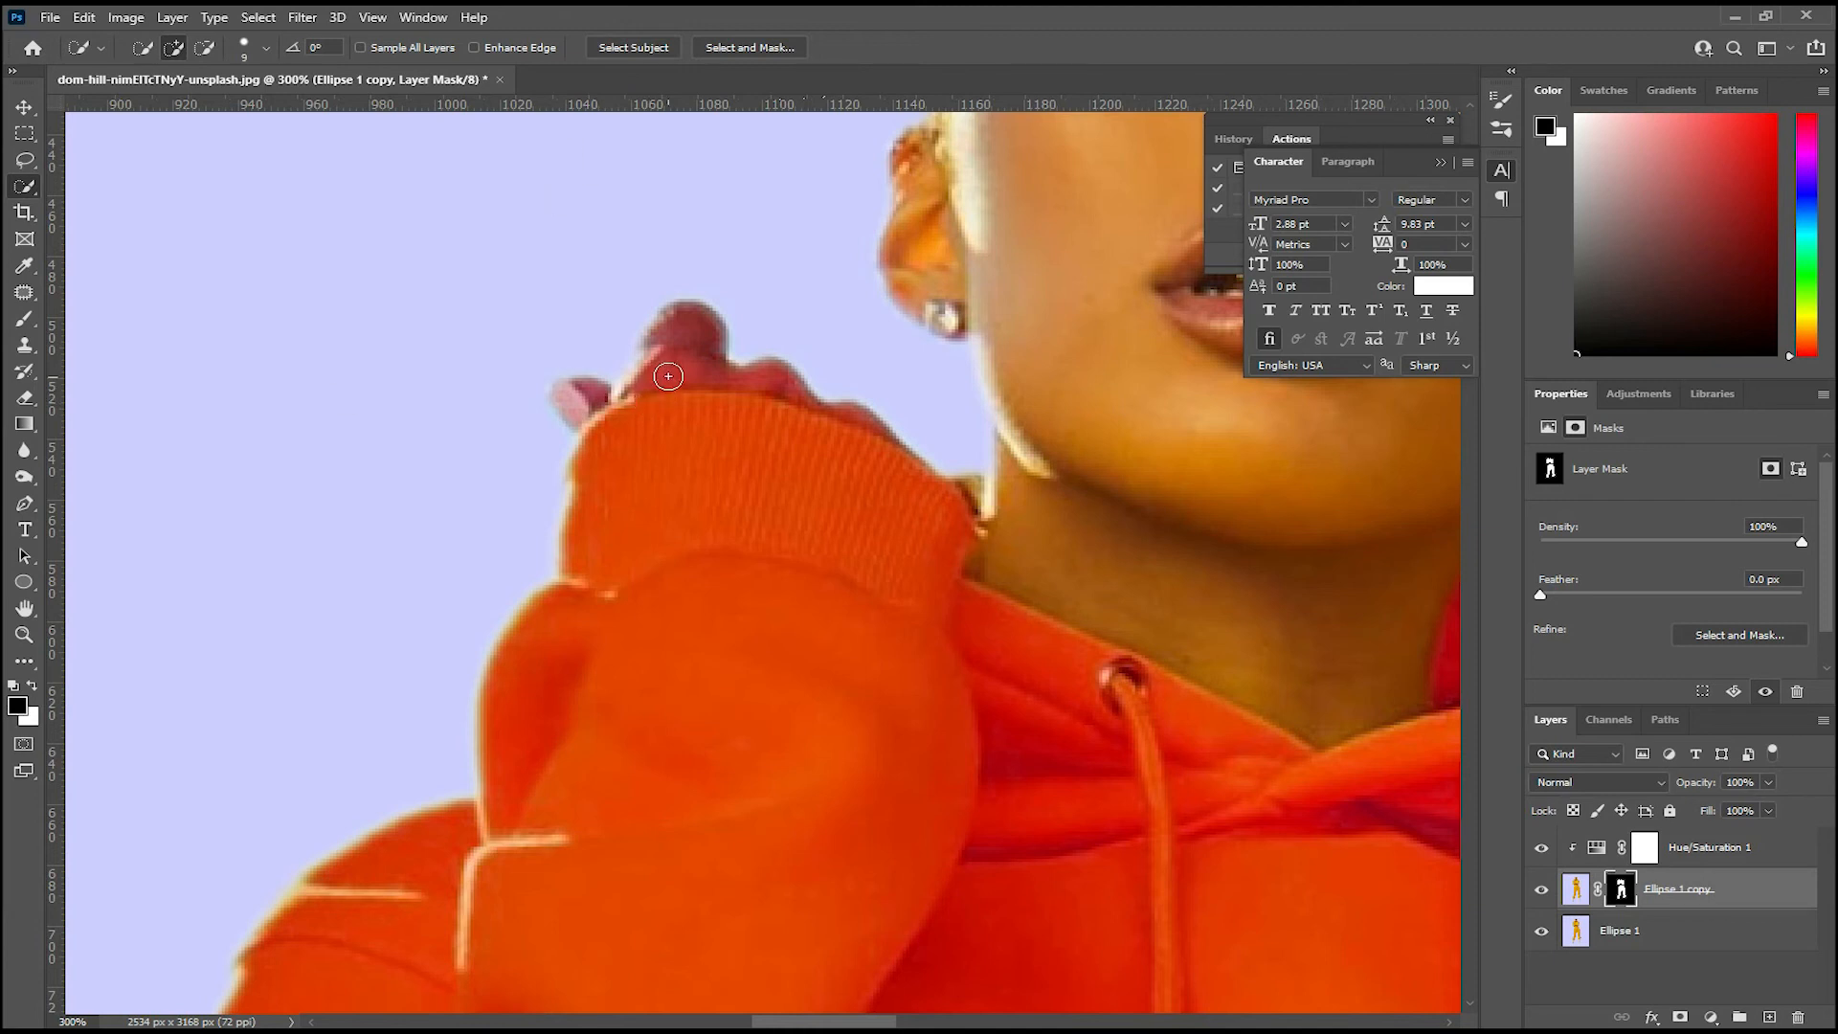
key("b")
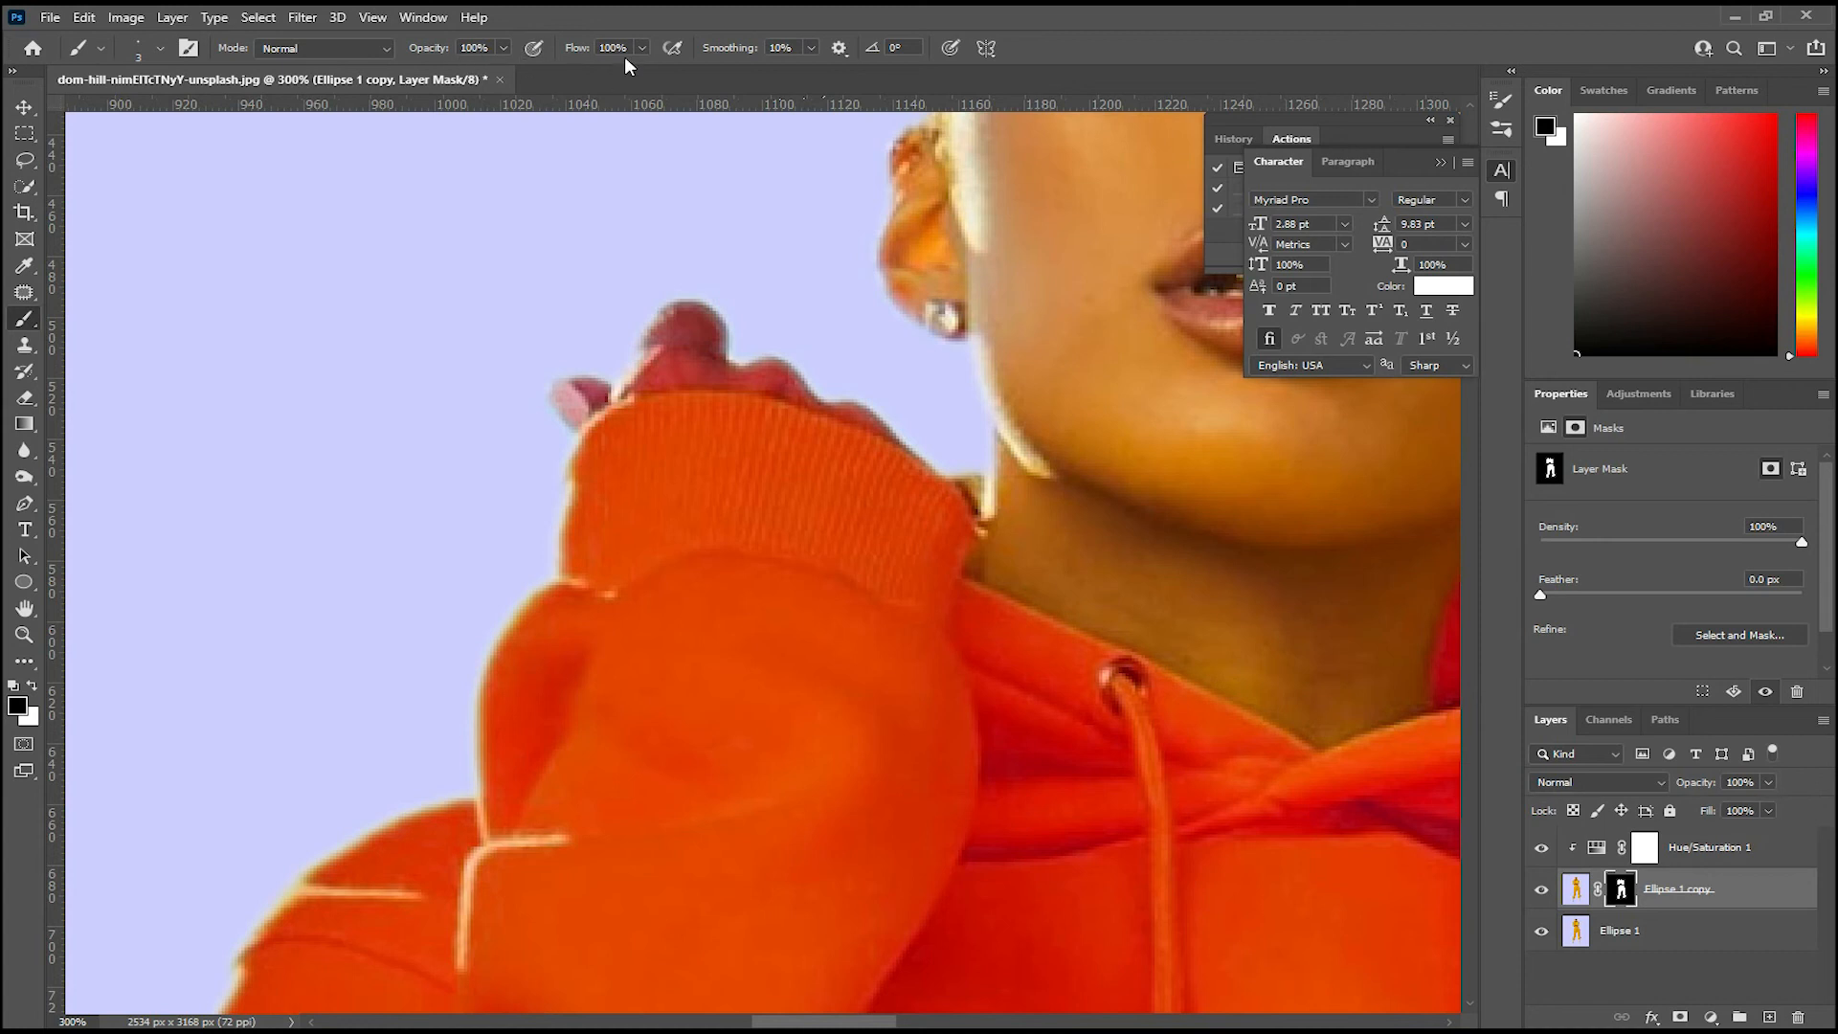
scroll(858, 450, "up", 1)
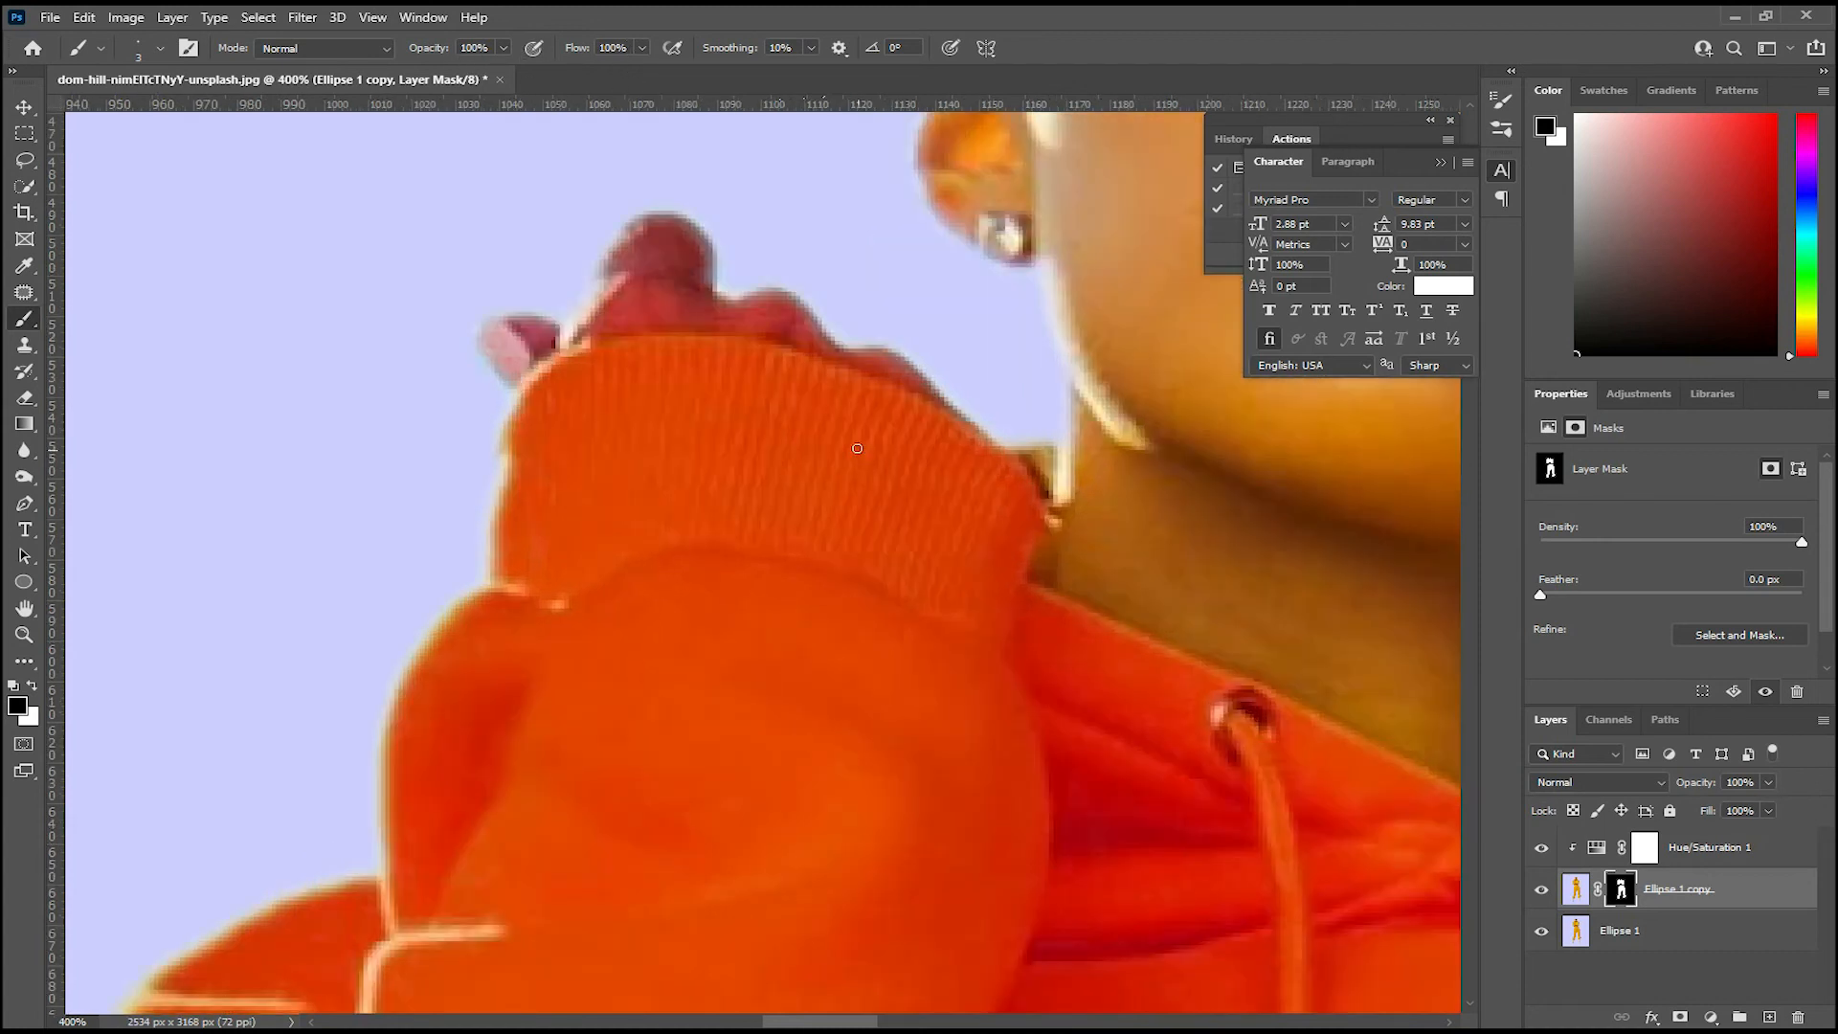
key("bracketright")
key("bracketright")
key("bracketright")
key("bracketright")
key("bracketright")
key("bracketright")
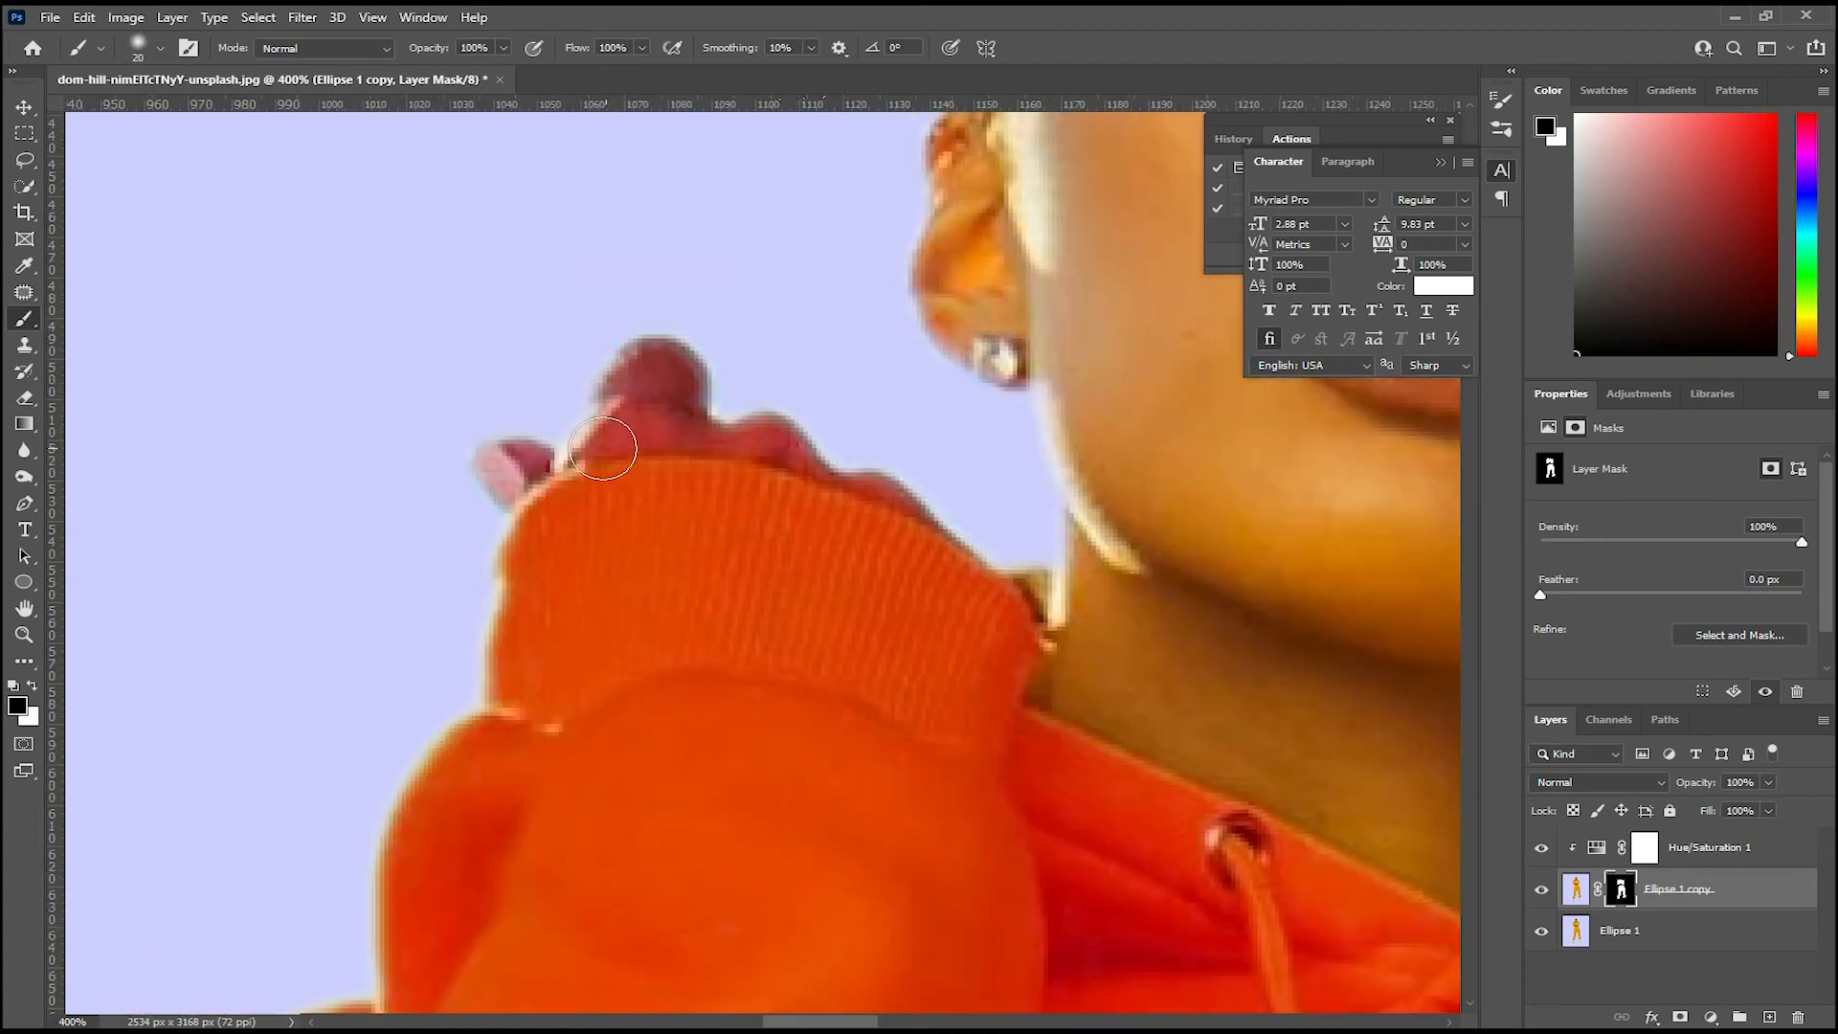
mouse_move(603, 414)
left_mouse_down()
mouse_move(686, 359)
mouse_move(629, 381)
mouse_move(655, 401)
mouse_move(593, 412)
mouse_move(848, 444)
mouse_move(1004, 534)
mouse_move(850, 447)
mouse_move(671, 420)
mouse_move(516, 436)
mouse_move(550, 425)
mouse_move(528, 454)
mouse_move(572, 424)
mouse_move(750, 411)
left_mouse_up()
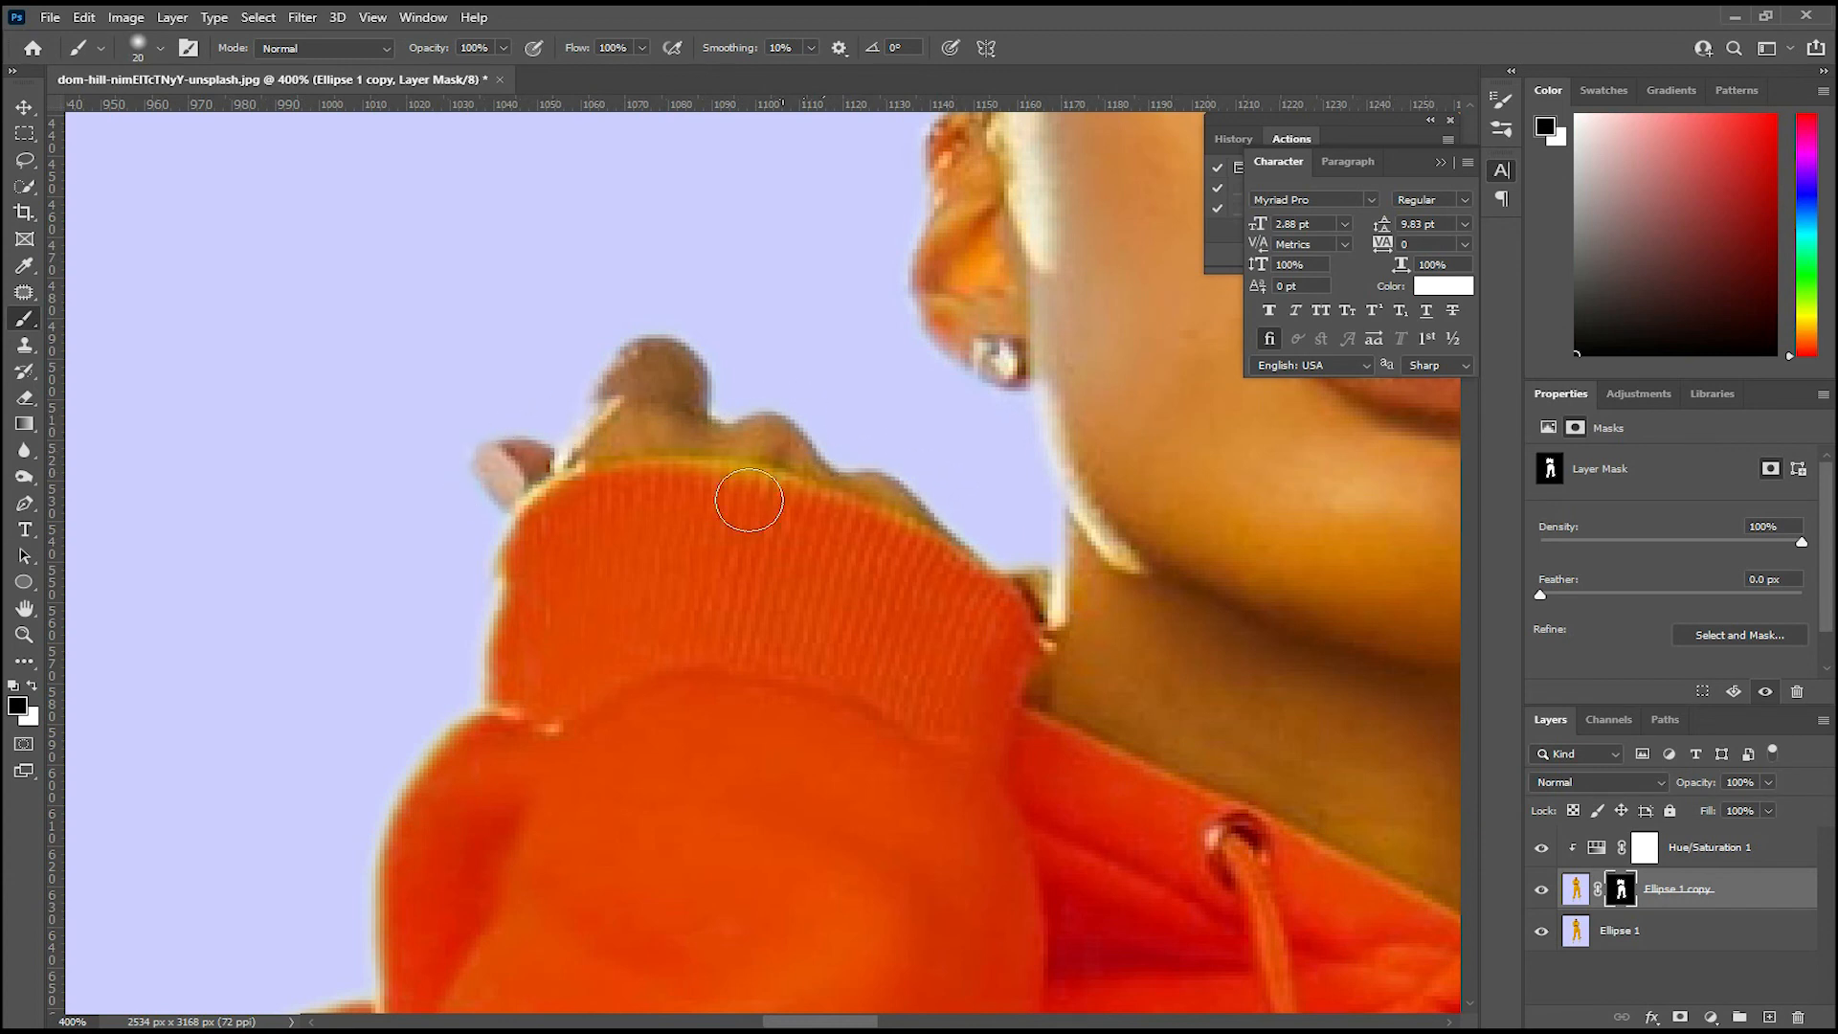
Step: Paint white with a 15 px brush on the Ellipse 1 copy mask along the upper edge of the hoodie cuff below the fingers
key("c")
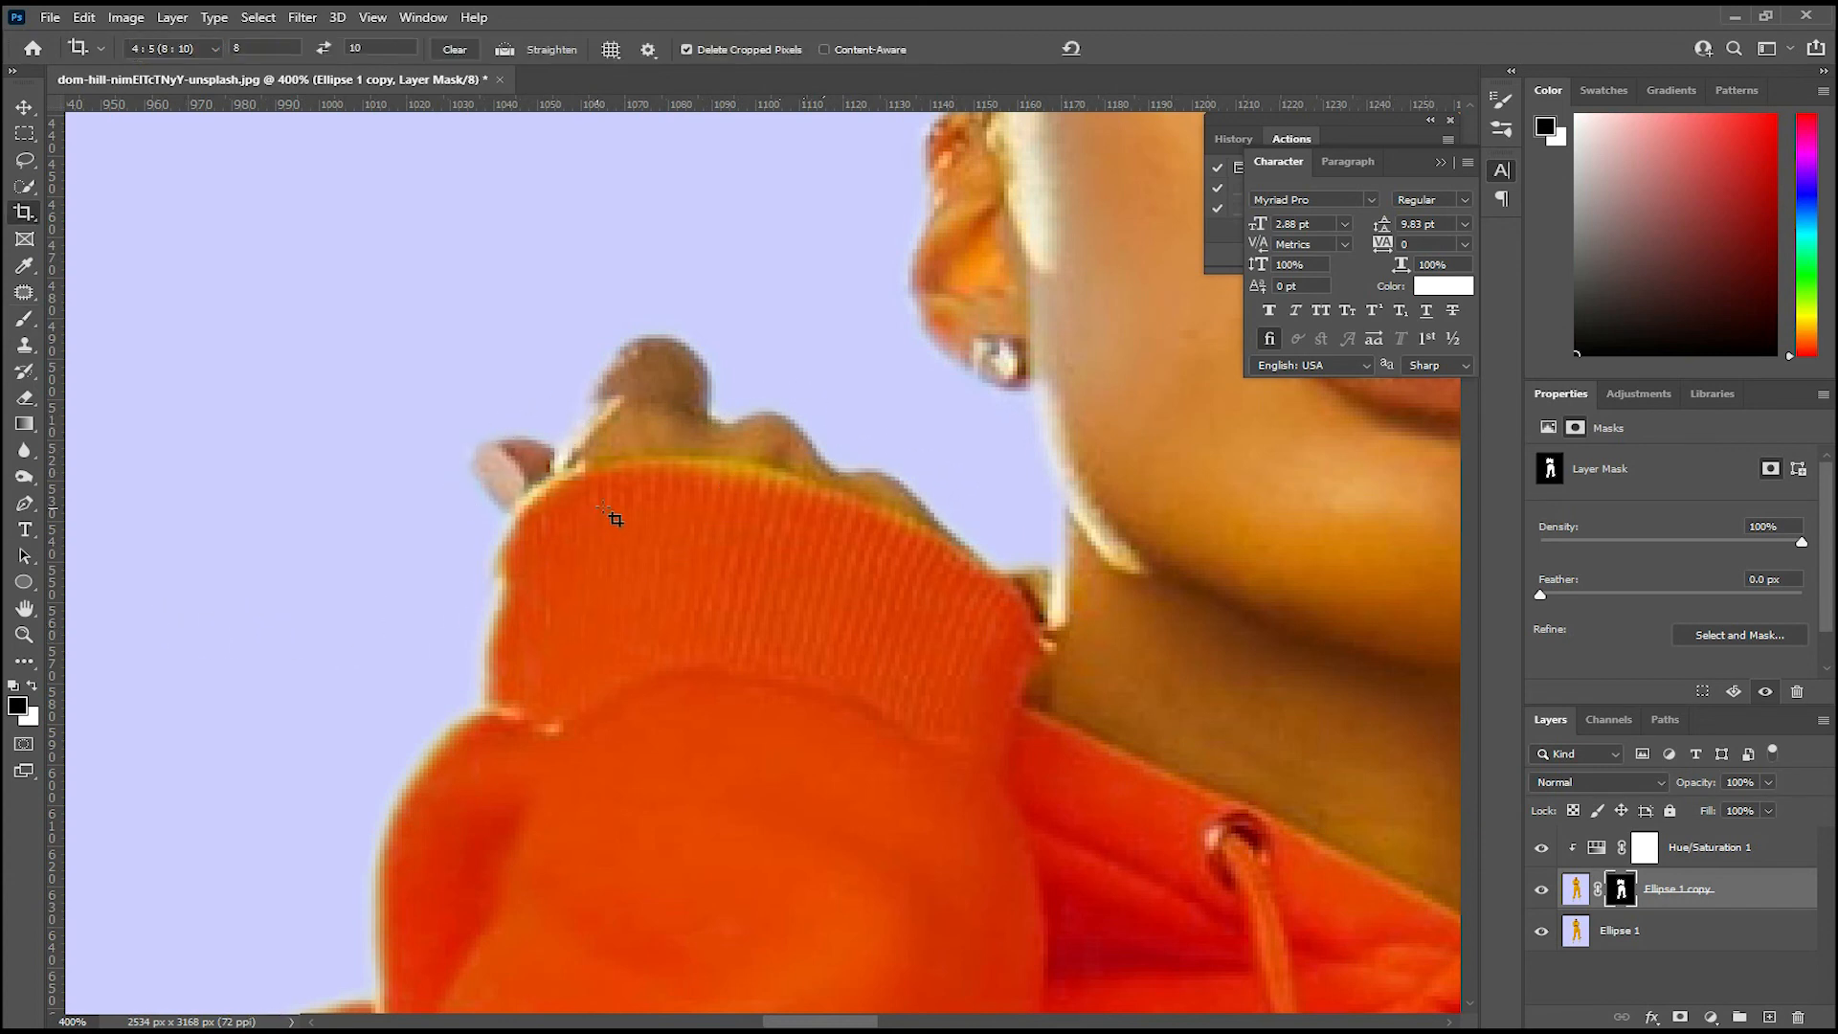
key("b")
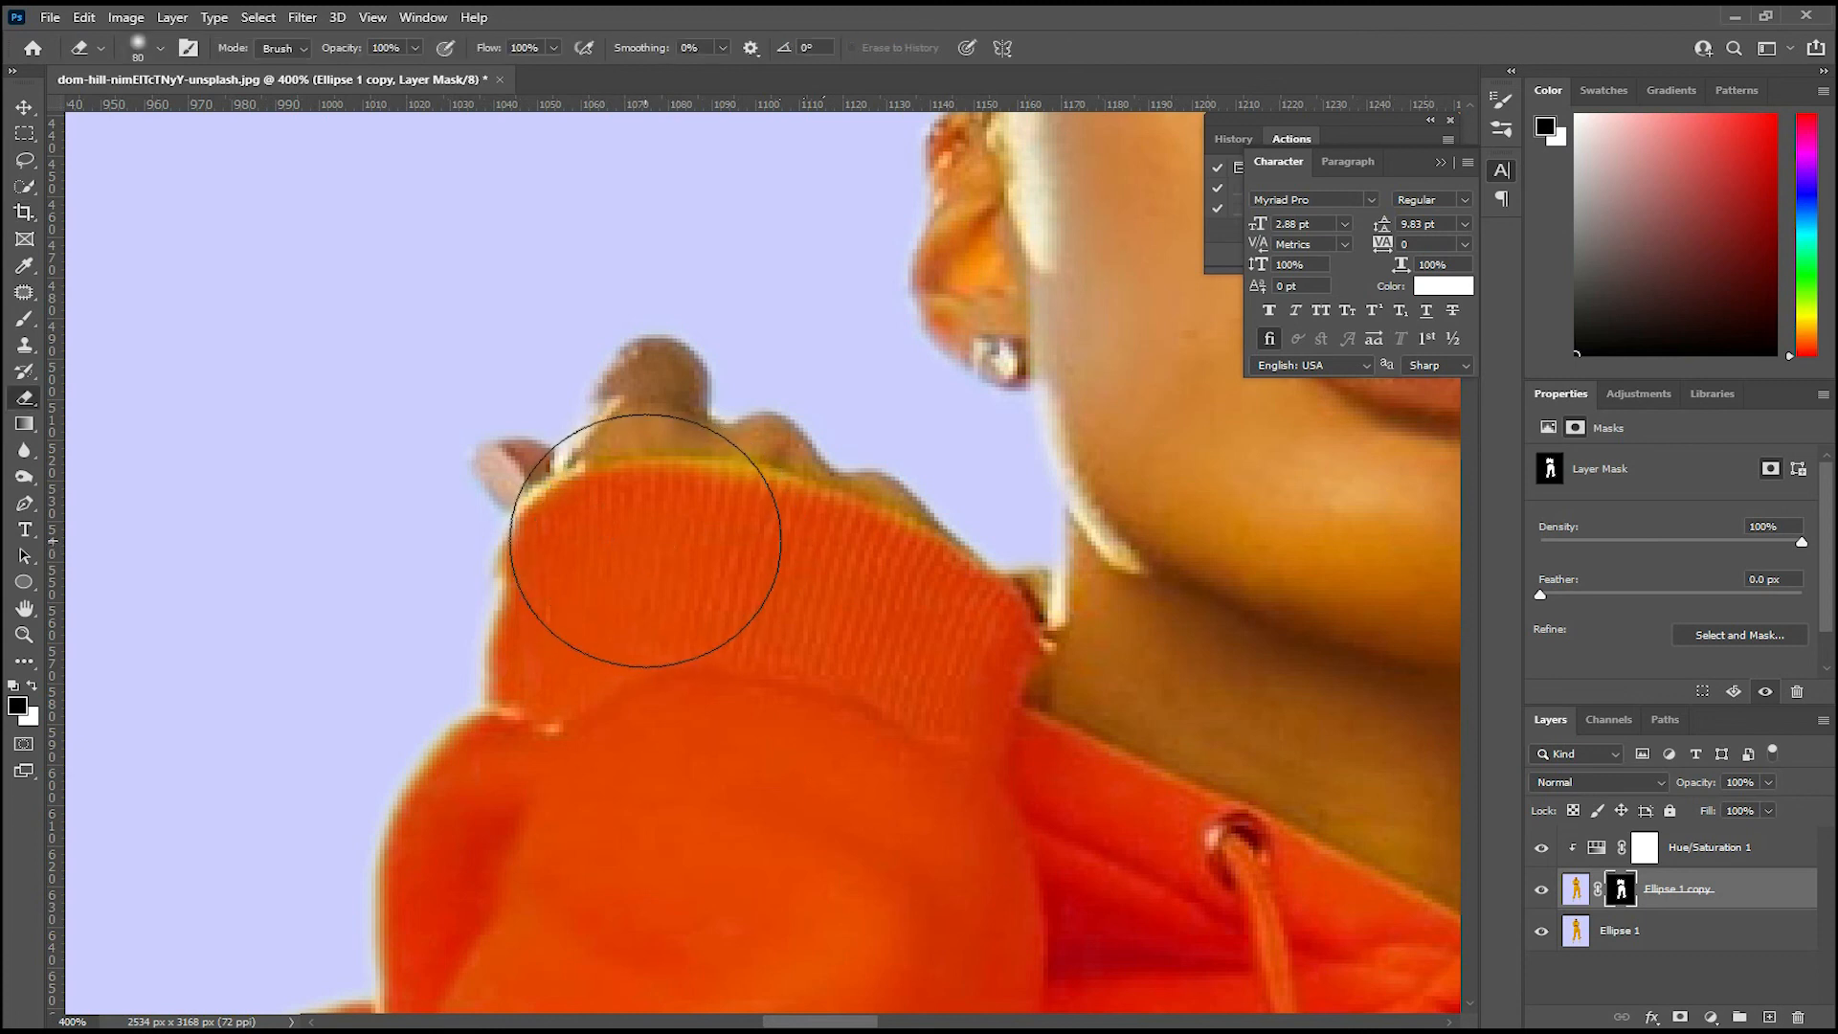
key("bracketleft")
key("bracketleft")
key("bracketleft")
key("bracketleft")
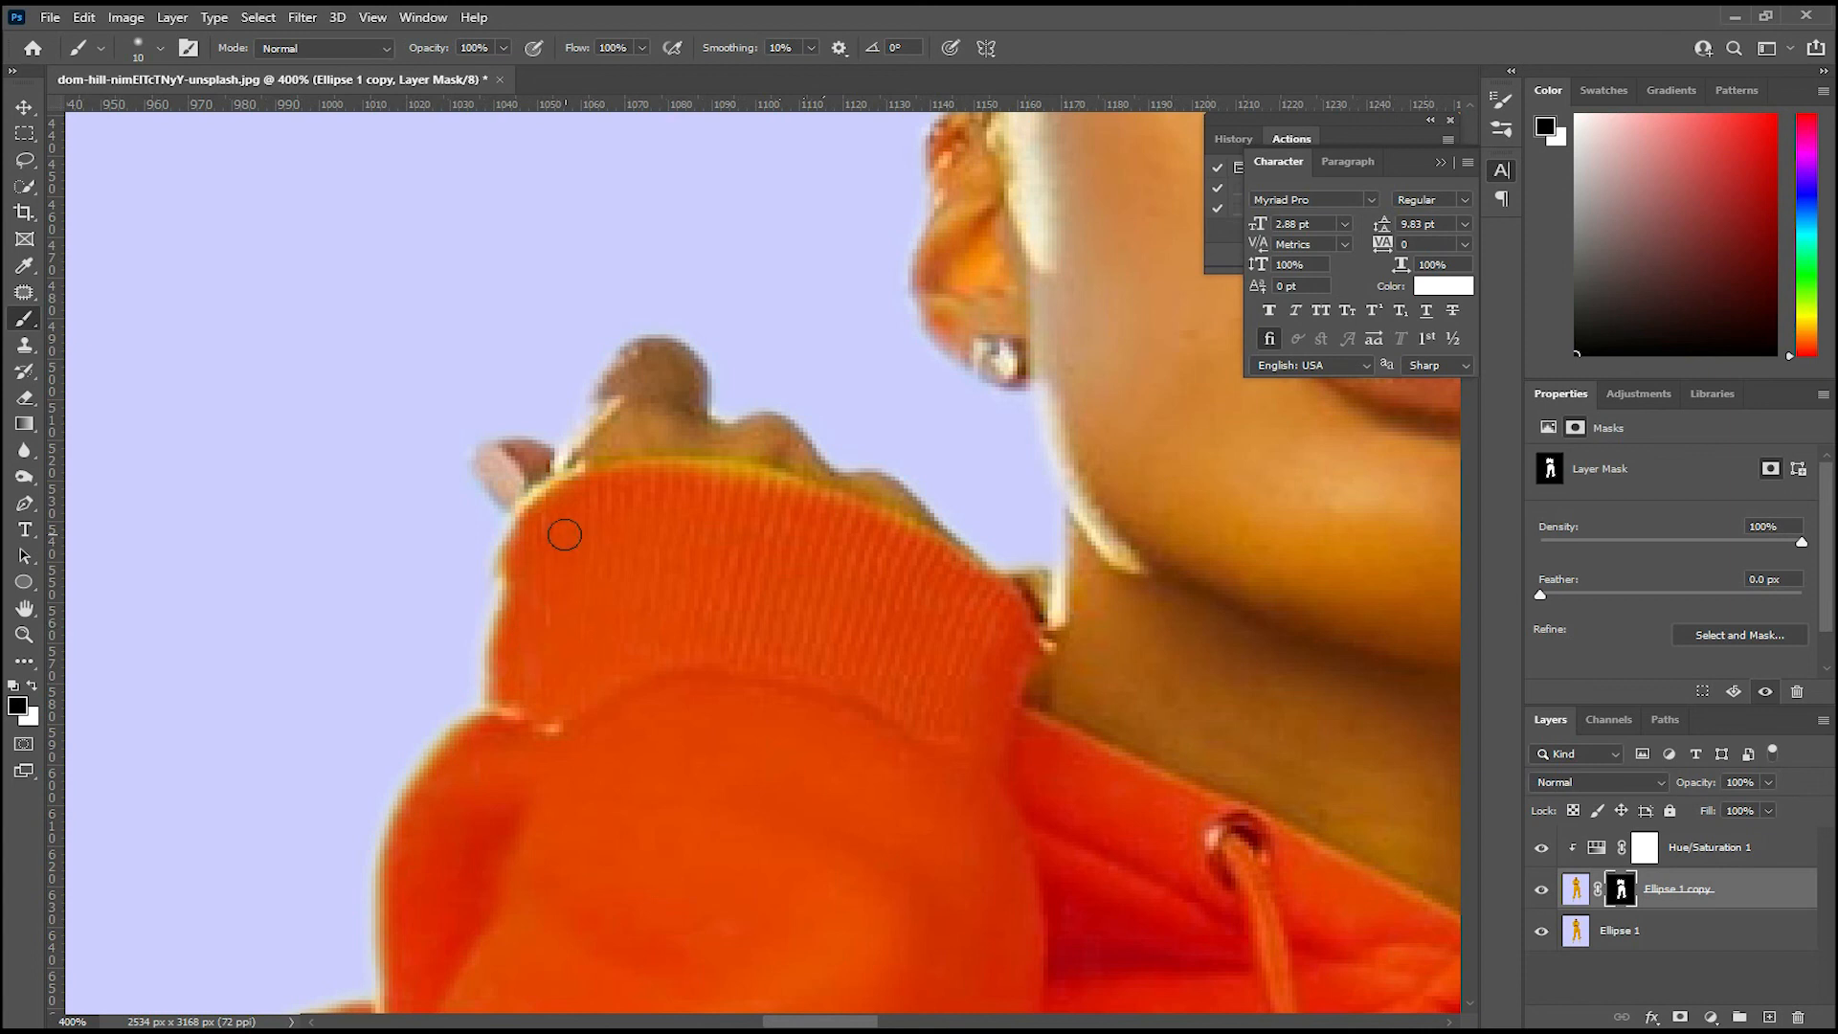
key("x")
key("bracketright")
mouse_move(594, 510)
left_mouse_down()
mouse_move(720, 483)
mouse_move(897, 536)
left_mouse_up()
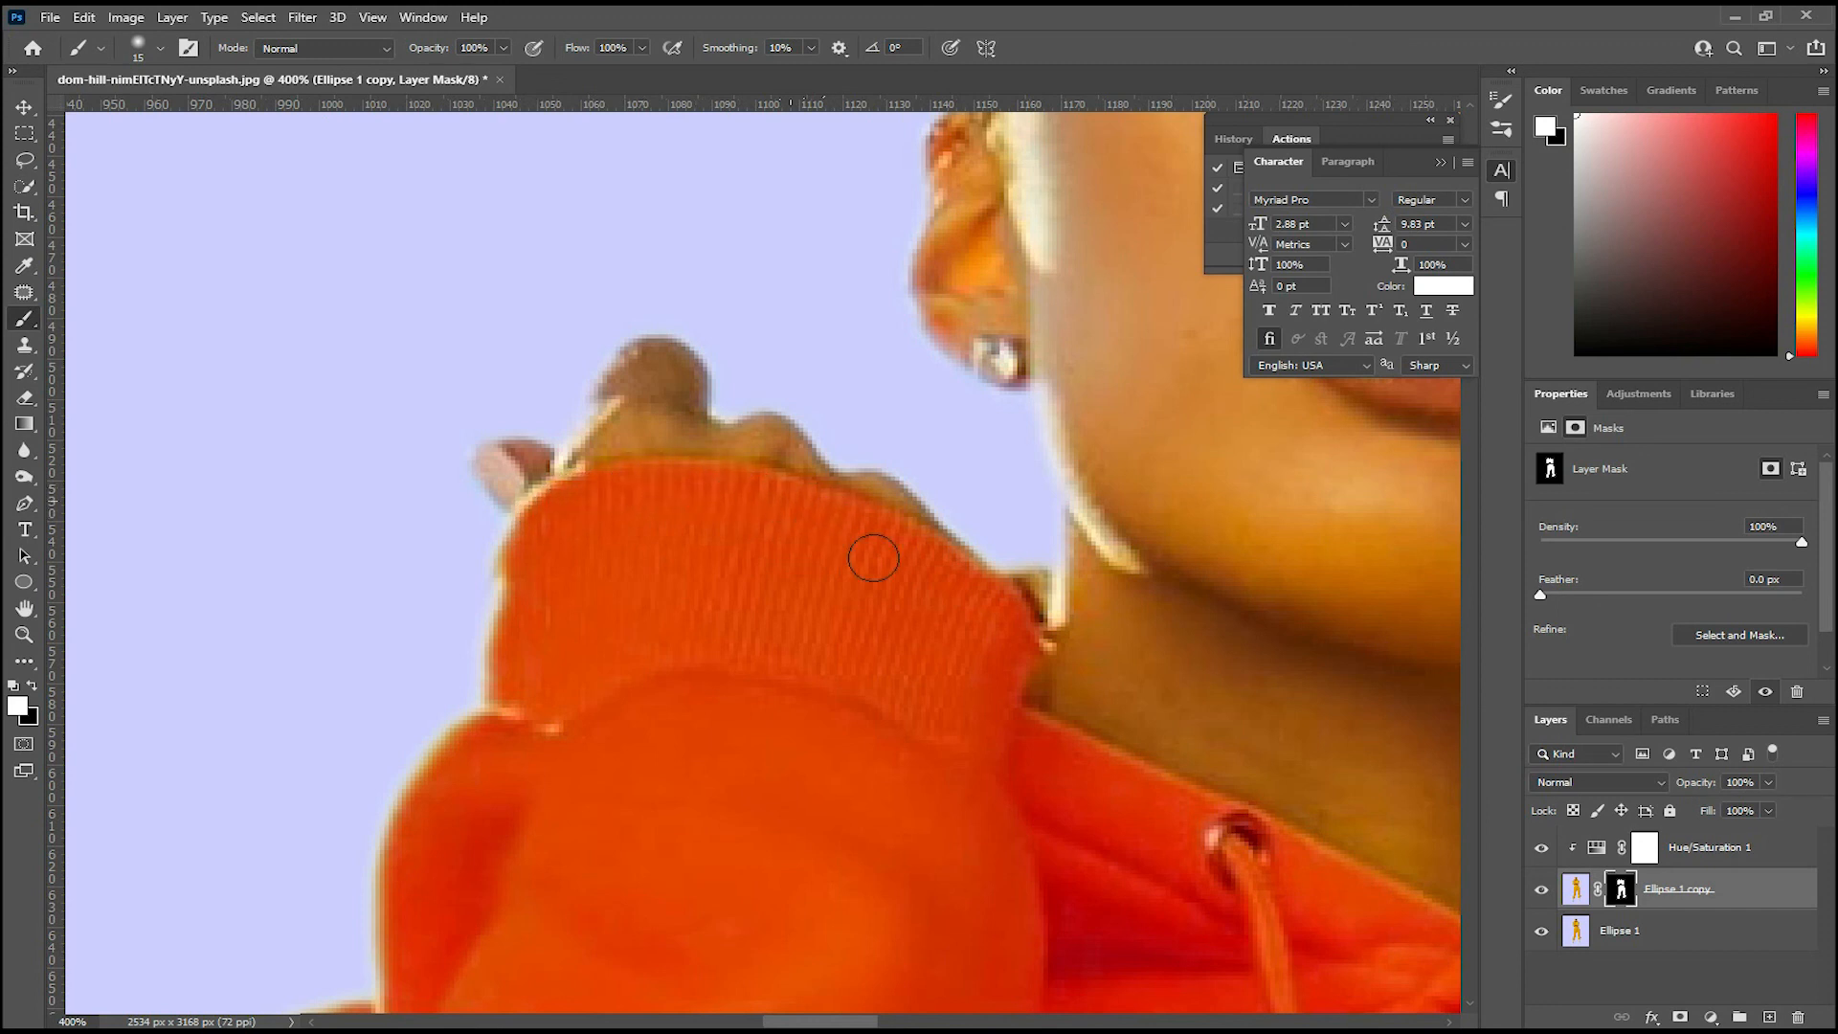
Step: Examine the full figure to check the recolored hoodie and sweatpants as a whole
key("ctrl+1")
key("ctrl+minus")
key("ctrl+minus")
key("ctrl+minus")
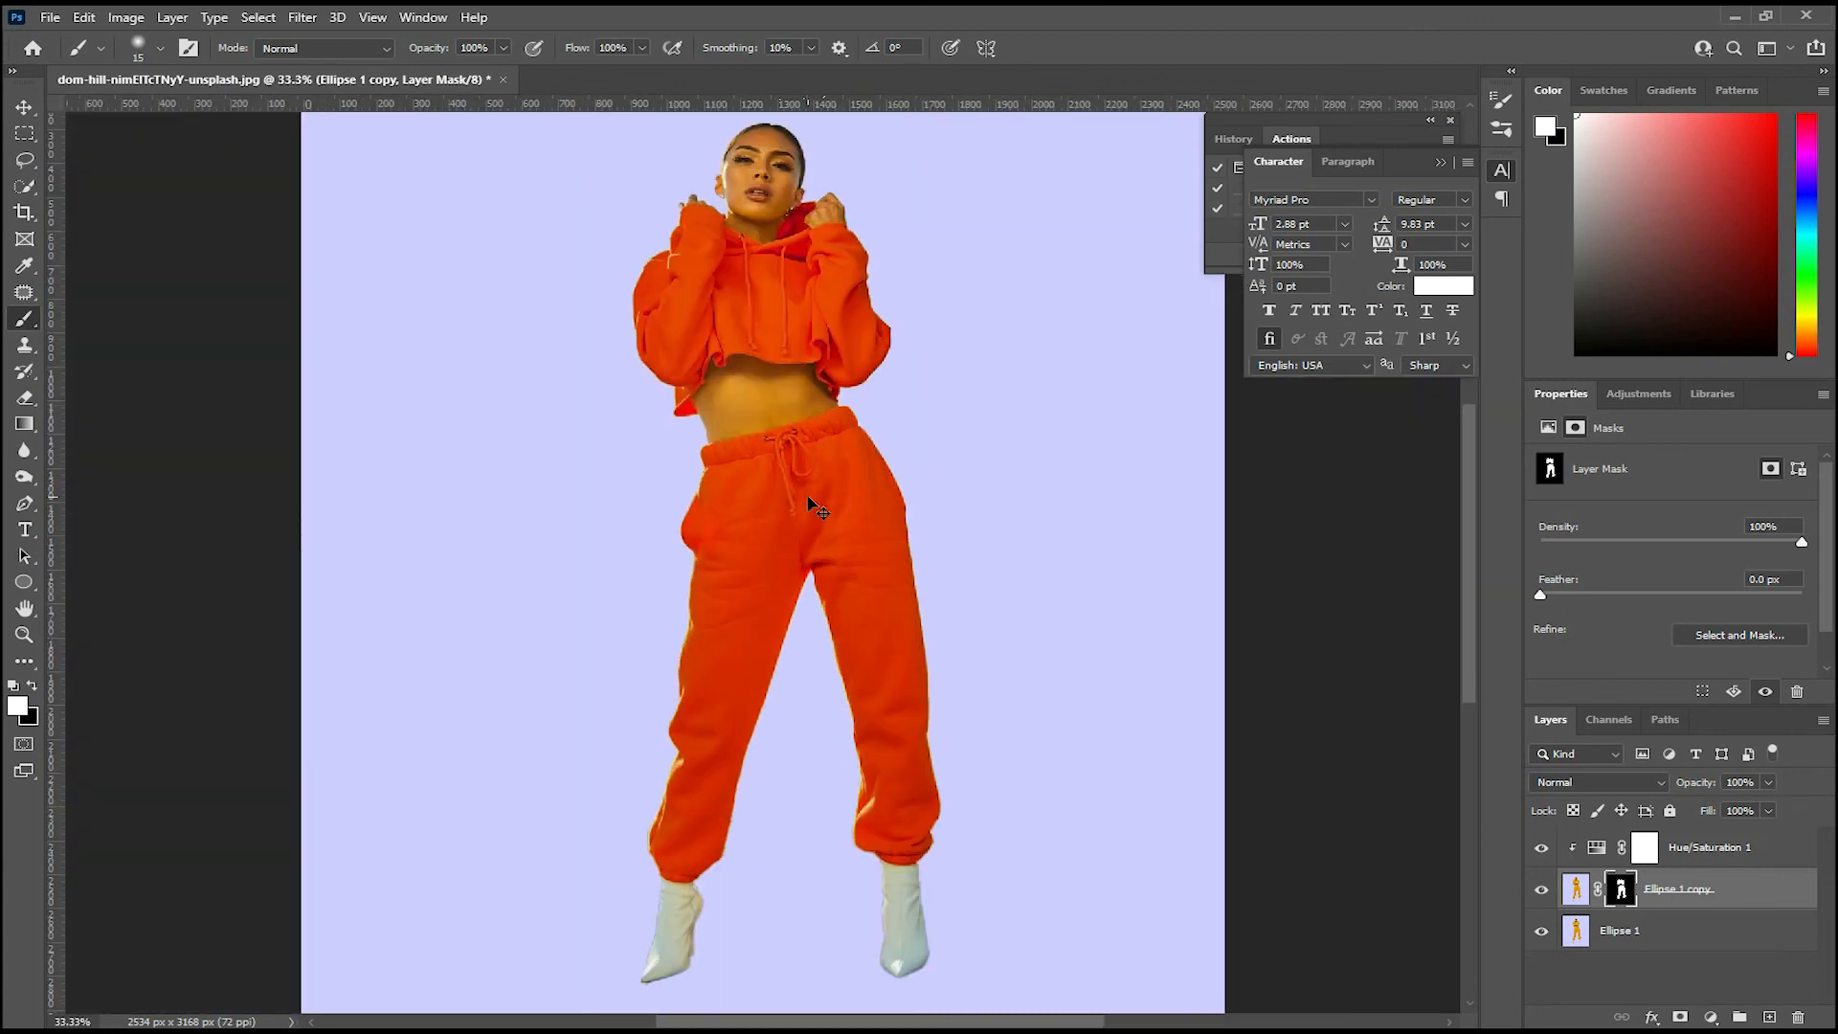
key("ctrl+plus")
key("ctrl+minus")
key("ctrl+minus")
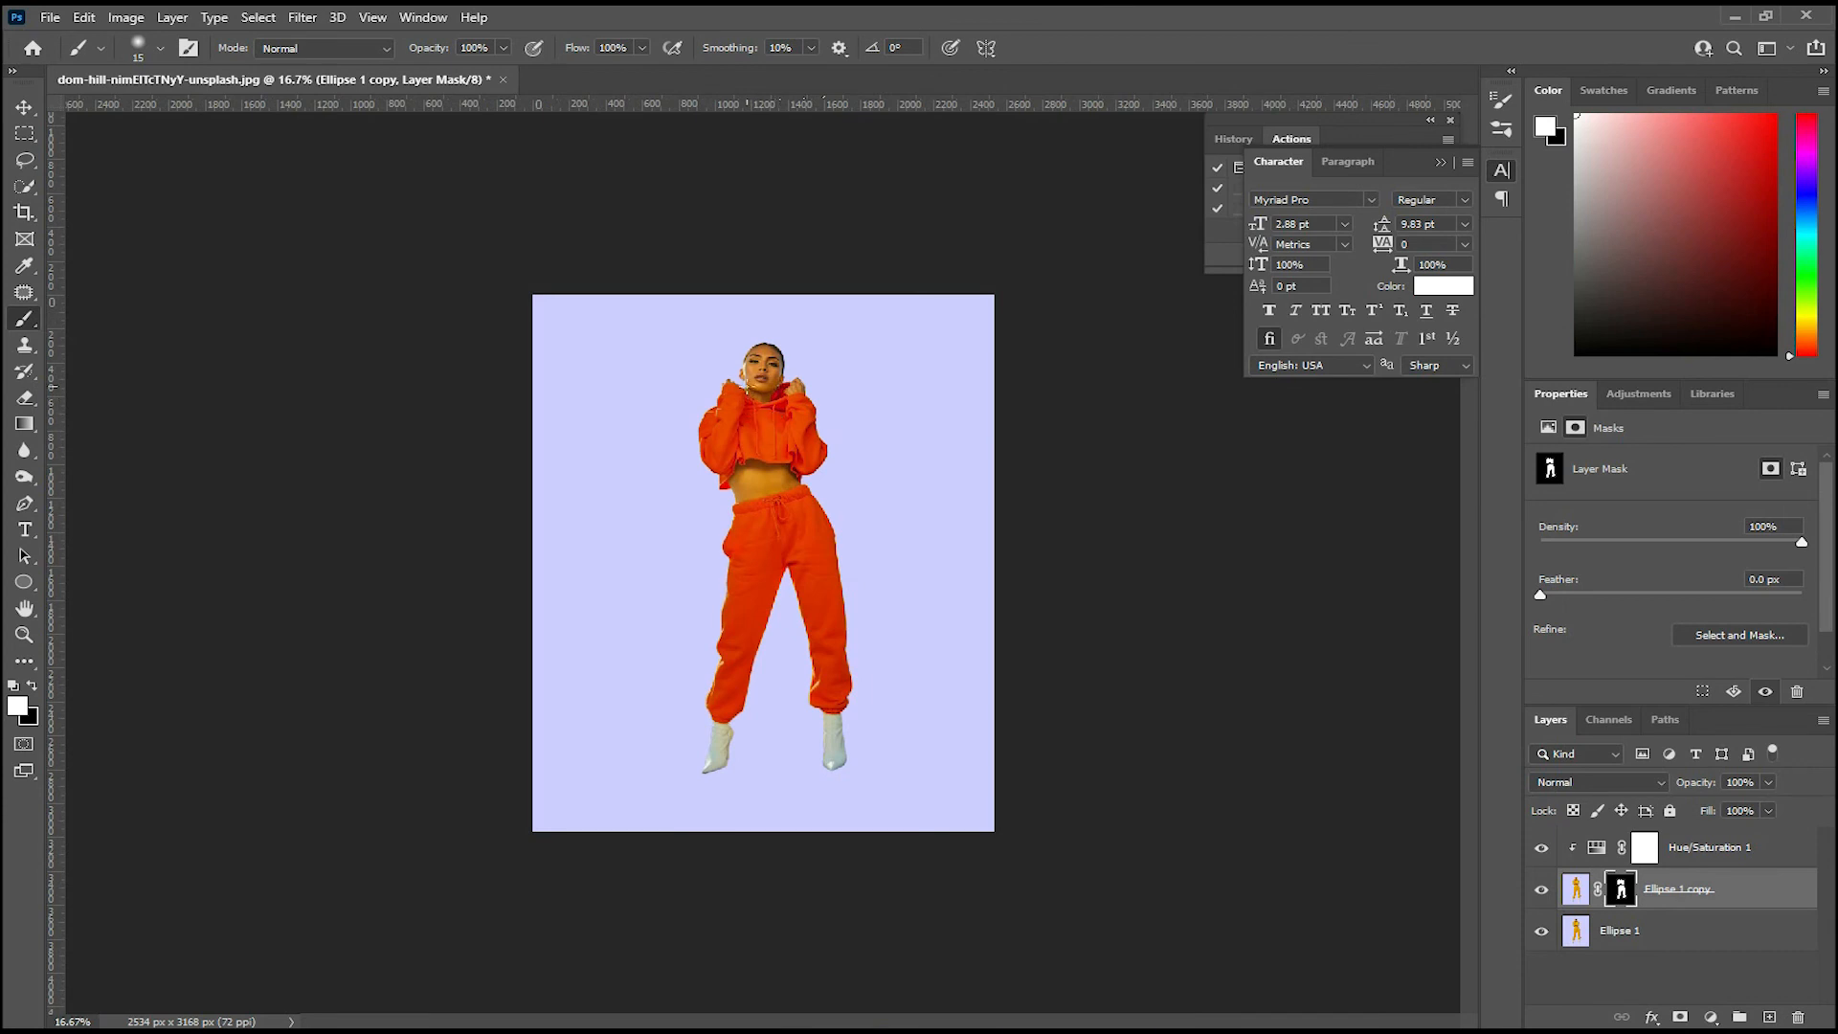
key("ctrl+plus")
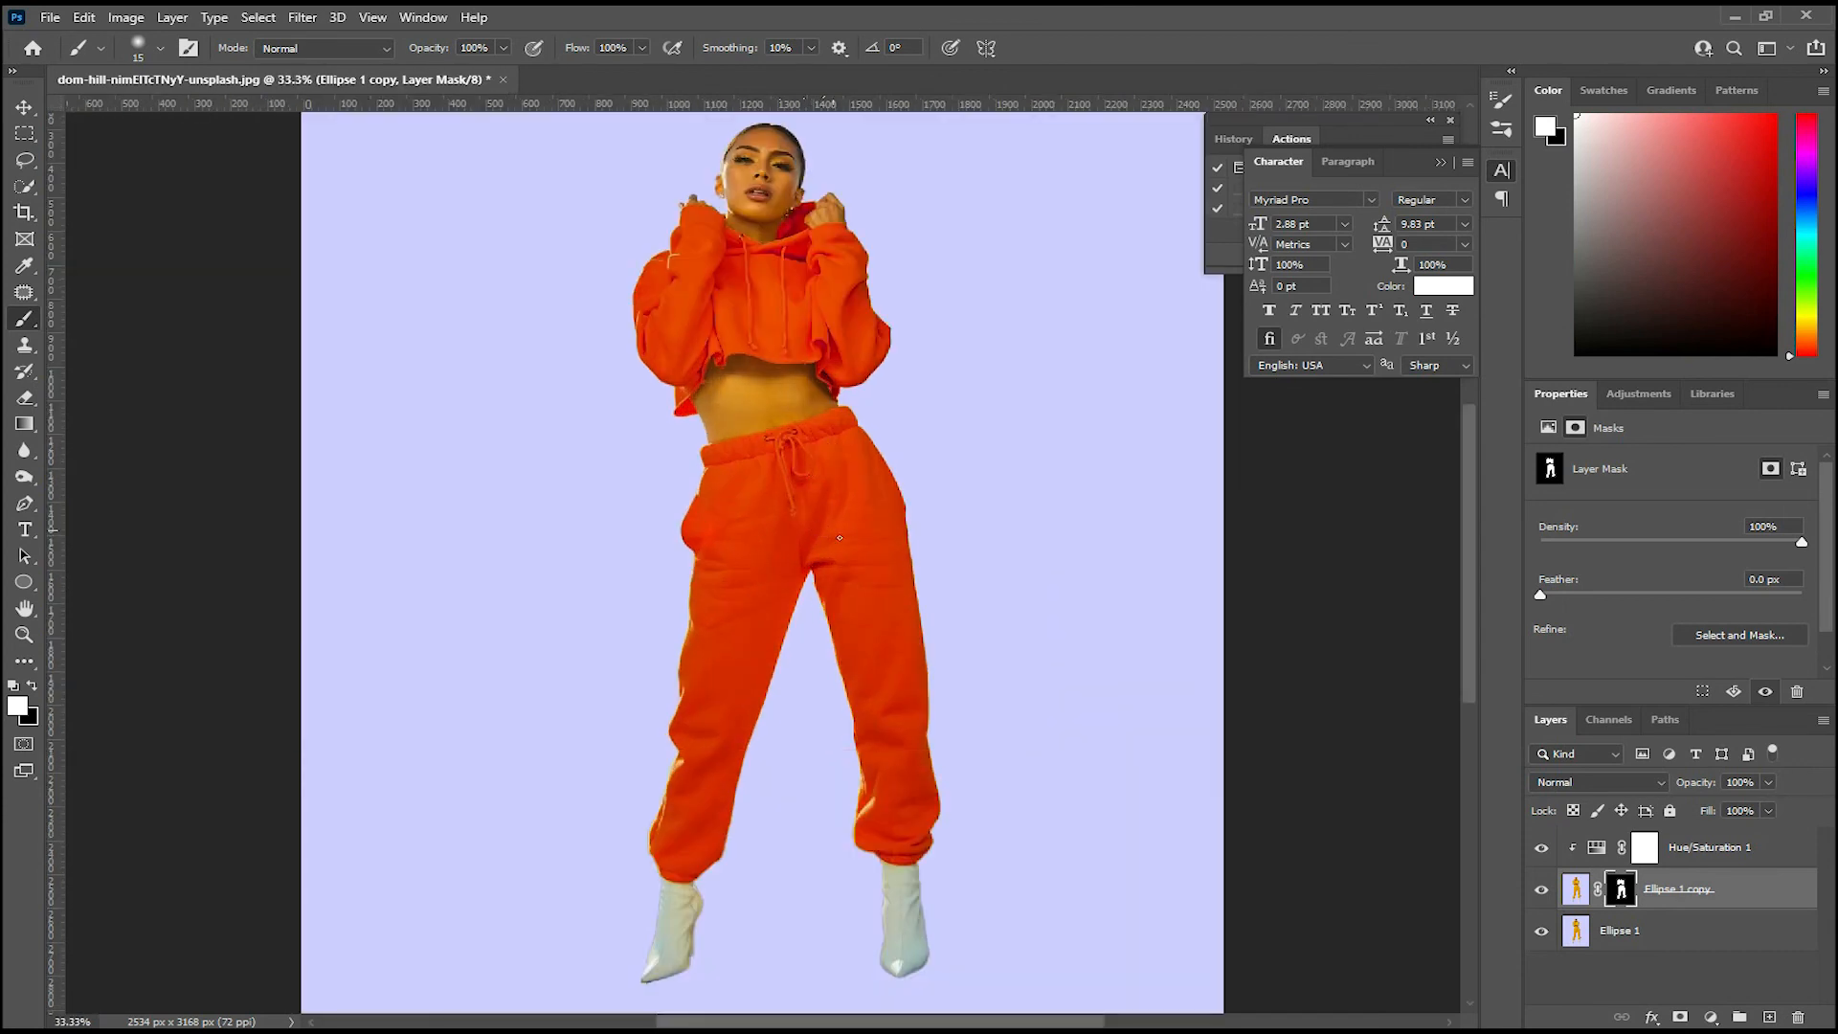